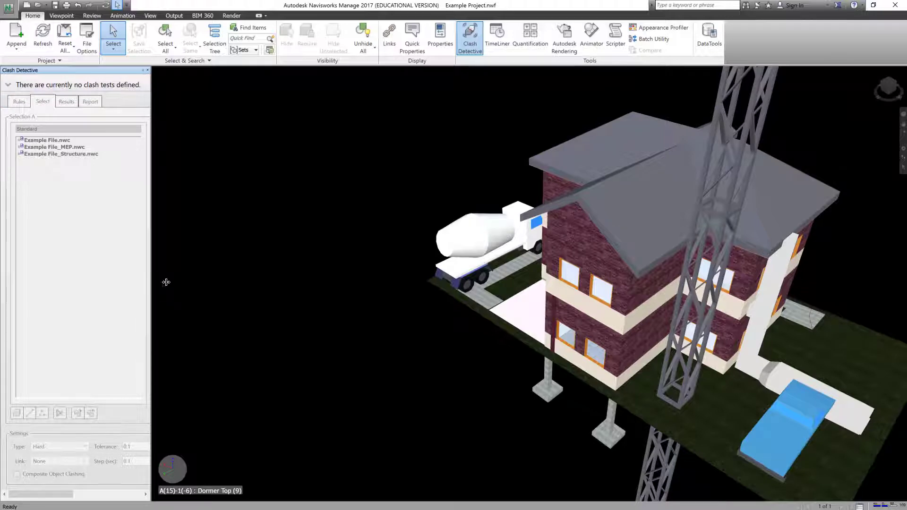
Step: Widen the Clash Detective panel so the Selection B pane appears beside Selection A
{"action": "left_click_drag", "start_coordinate": [151, 255], "coordinate": [347, 245]}
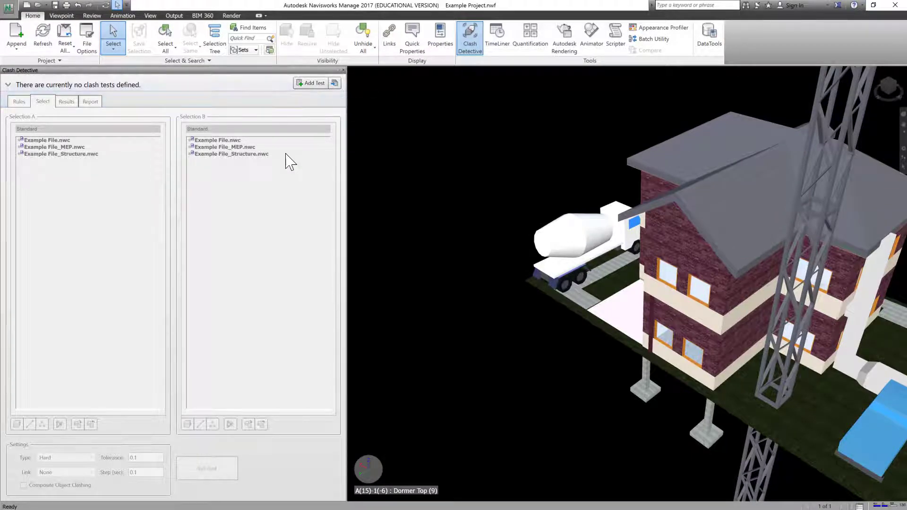
Step: Add a new clash test and name it HVAC Structure
{"action": "left_click", "coordinate": [324, 84]}
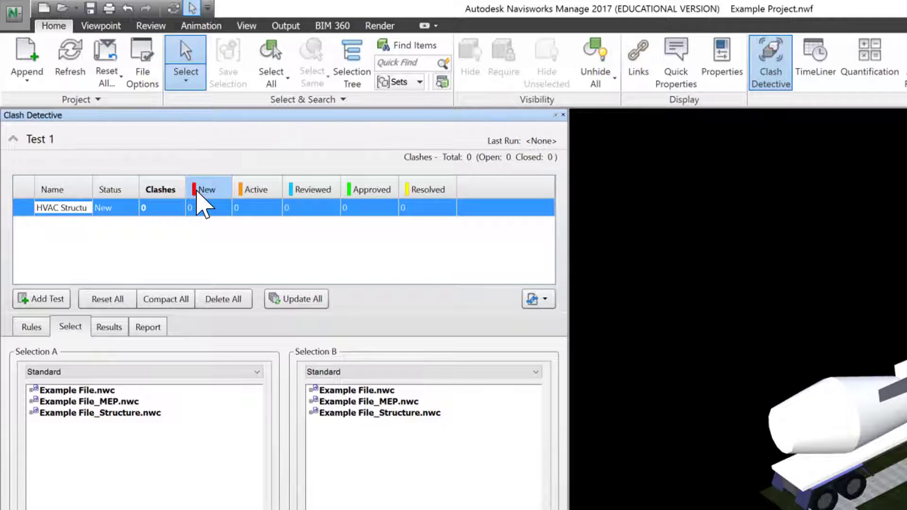
{"action": "key", "text": "Return"}
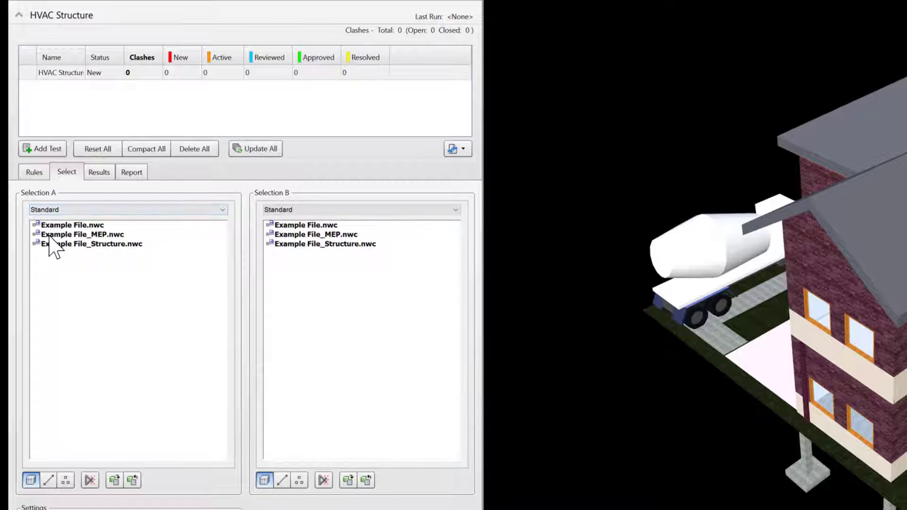
Step: In Selection A, pick the MEP model's First Floor Duct Fittings, Mechanical Equipment and Air Terminals
{"action": "left_click", "coordinate": [82, 235]}
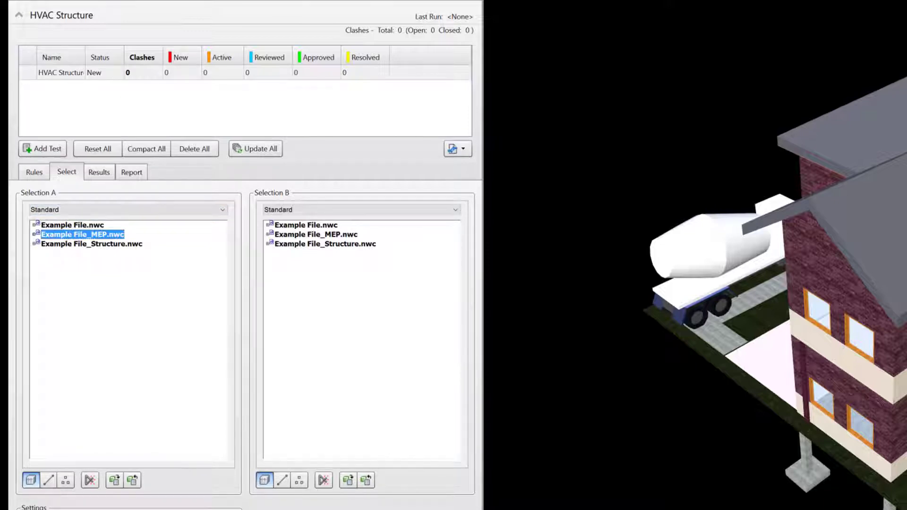
{"action": "left_click", "coordinate": [34, 235]}
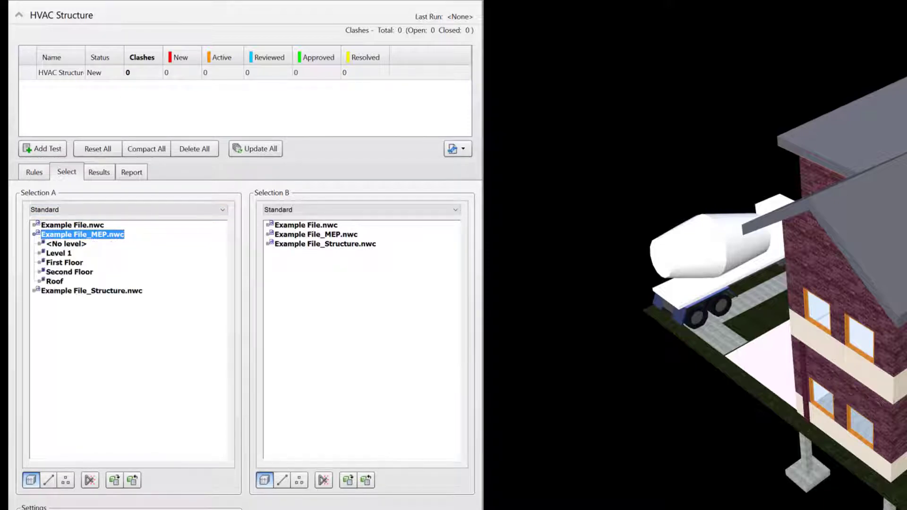
{"action": "left_click", "coordinate": [43, 263]}
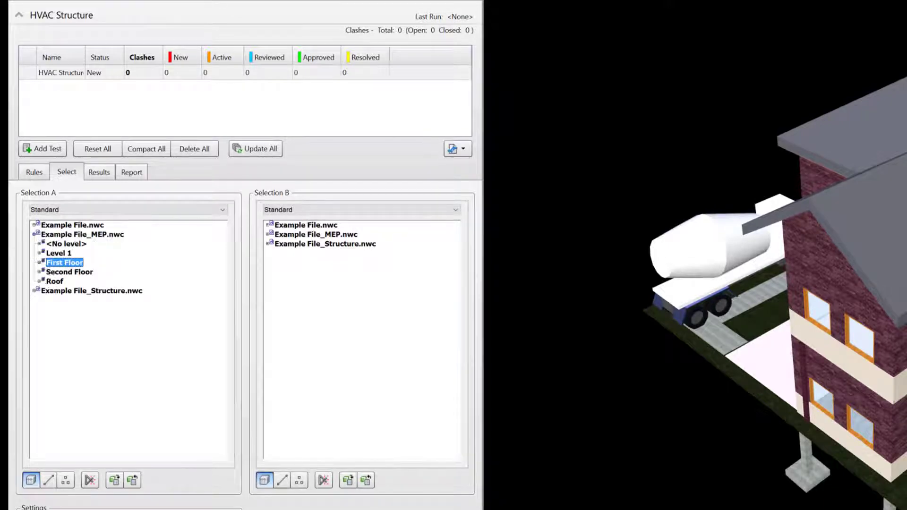
{"action": "left_click", "coordinate": [40, 262]}
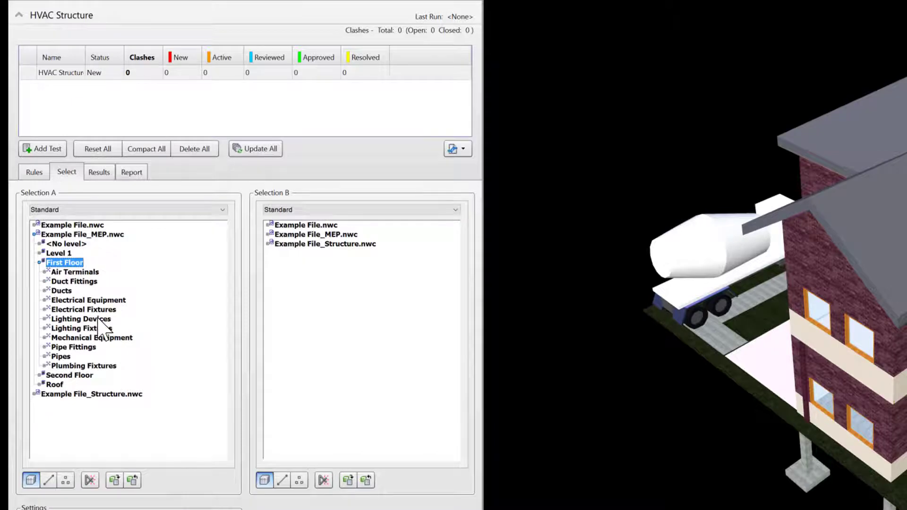
{"action": "left_click", "coordinate": [80, 282]}
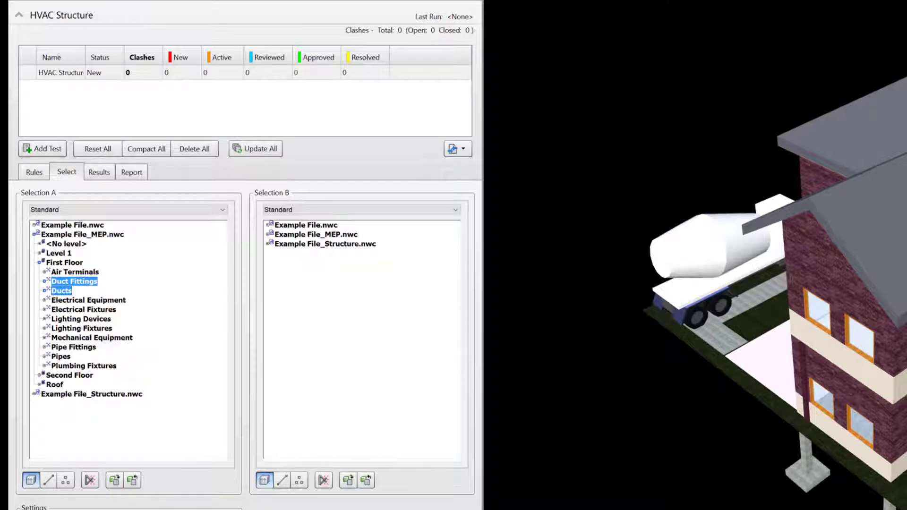
{"action": "left_click", "coordinate": [91, 338], "text": "ctrl"}
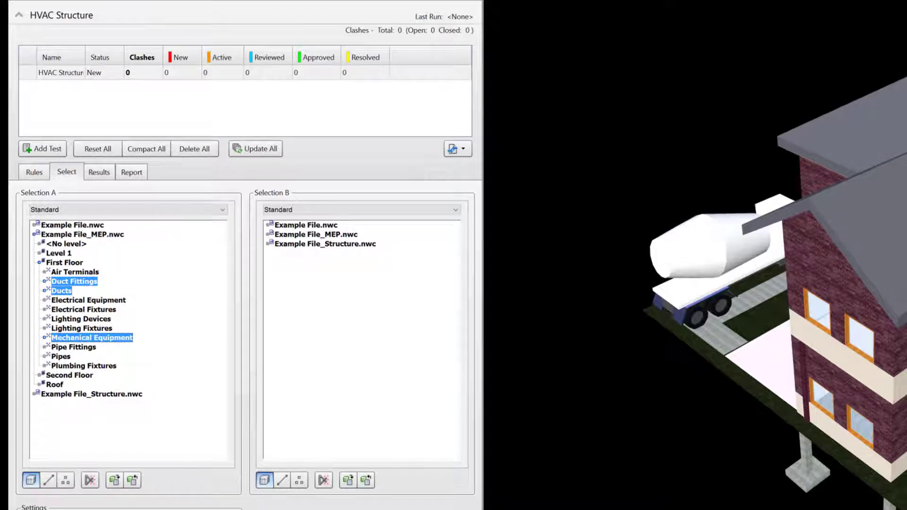
{"action": "left_click", "coordinate": [79, 273], "text": "ctrl"}
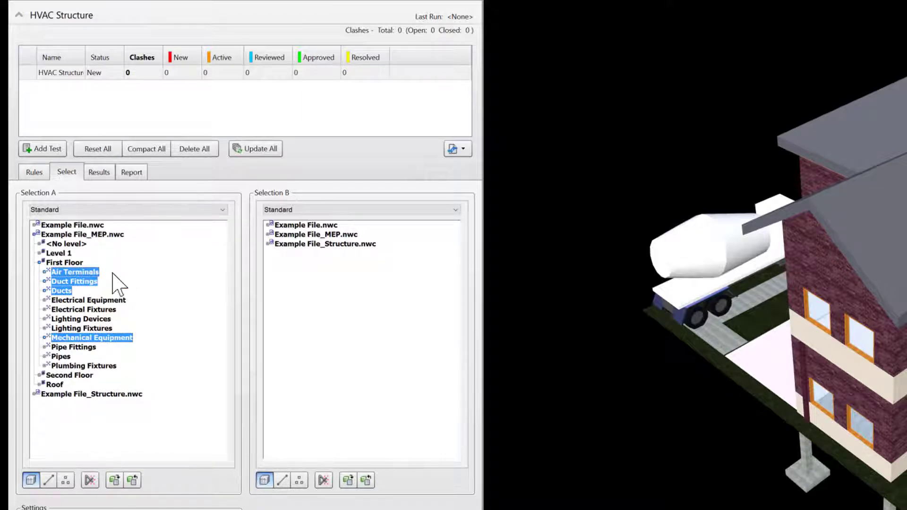
Step: Add Second Floor Air Terminals, Duct Fittings, Ducts and Mechanical Equipment to Selection A
{"action": "left_click", "coordinate": [39, 375]}
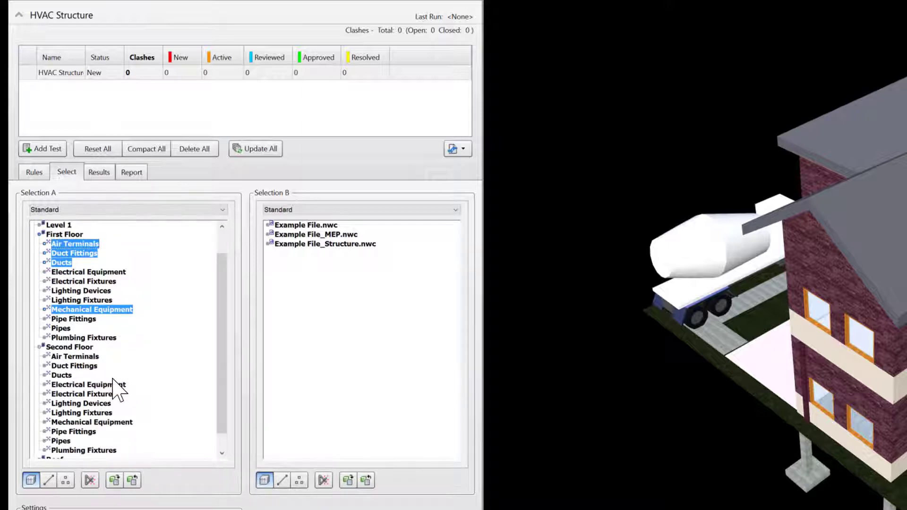
{"action": "left_click", "coordinate": [75, 357], "text": "ctrl"}
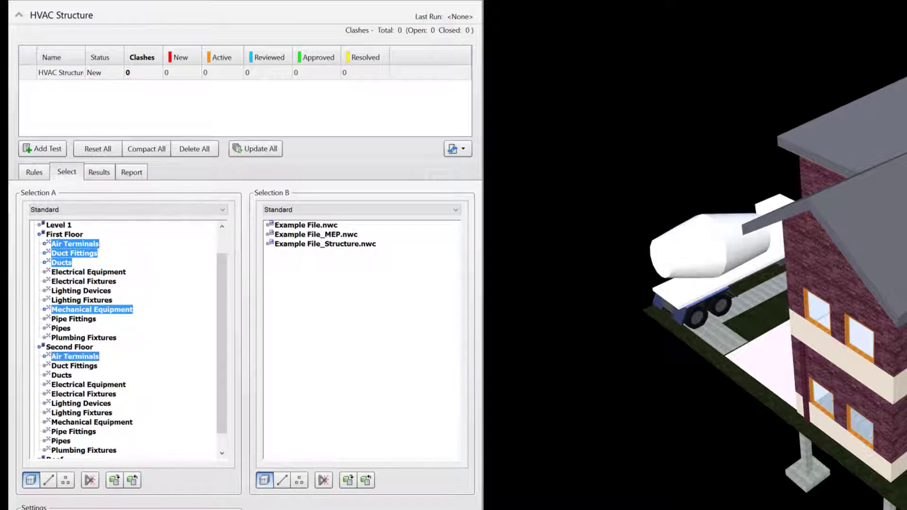
{"action": "left_click", "coordinate": [74, 366], "text": "ctrl"}
{"action": "left_click", "coordinate": [61, 375], "text": "ctrl"}
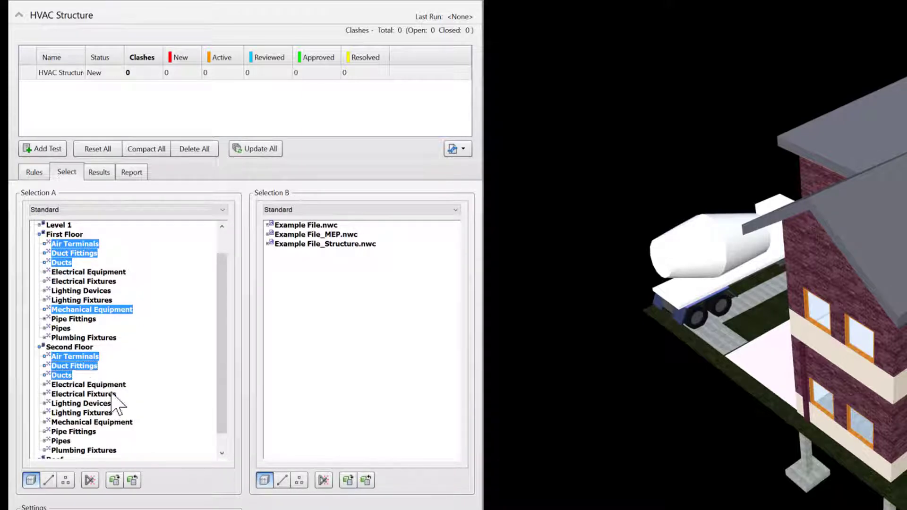
{"action": "left_click", "coordinate": [92, 421], "text": "ctrl"}
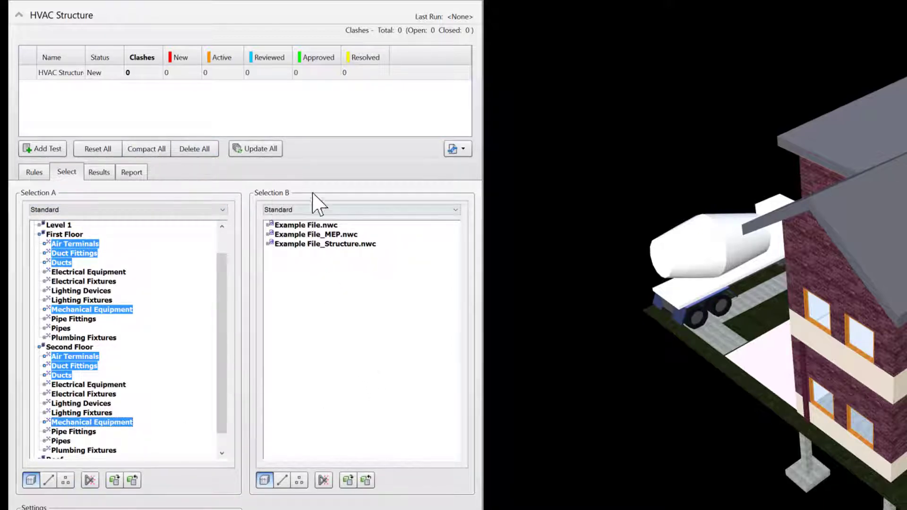
Step: In Selection B, expand the structure model's columns and framing on First Floor, Second Floor and Roof
{"action": "double_click", "coordinate": [312, 244]}
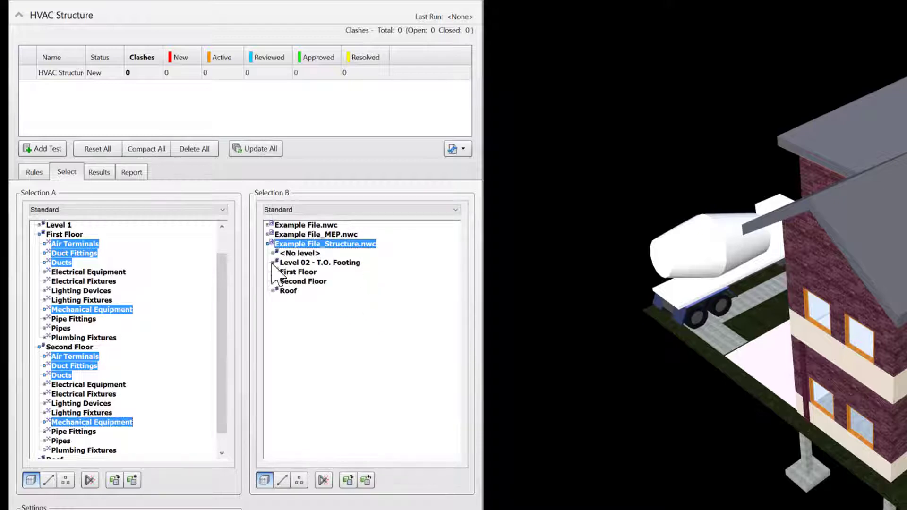
{"action": "left_click", "coordinate": [273, 273]}
{"action": "left_click", "coordinate": [278, 281]}
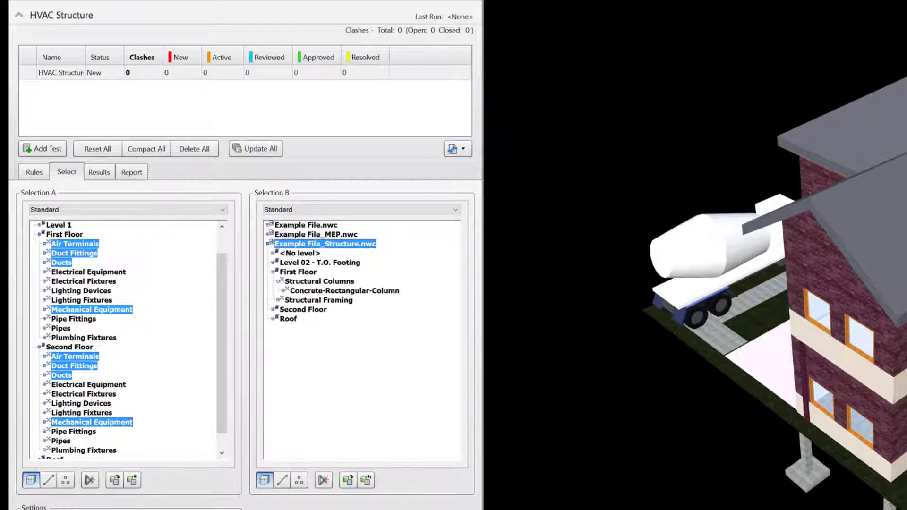
{"action": "left_click", "coordinate": [278, 300]}
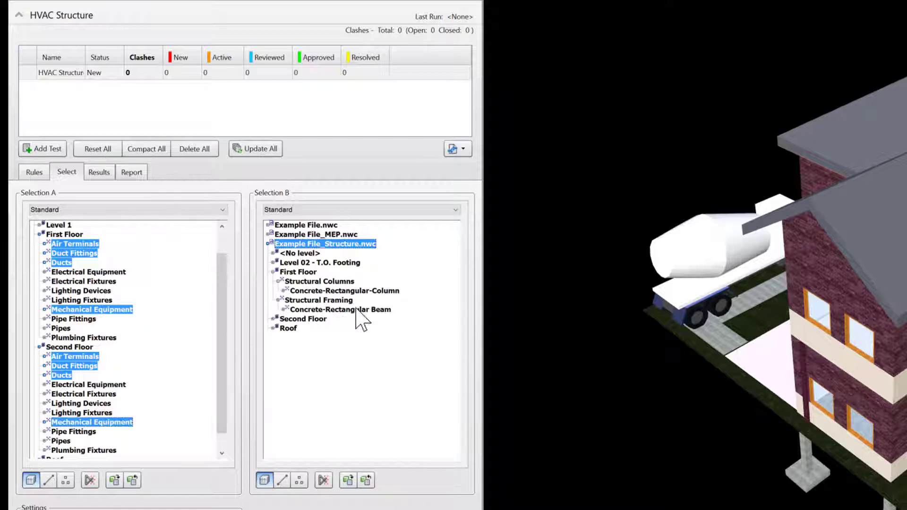
{"action": "left_click", "coordinate": [273, 319]}
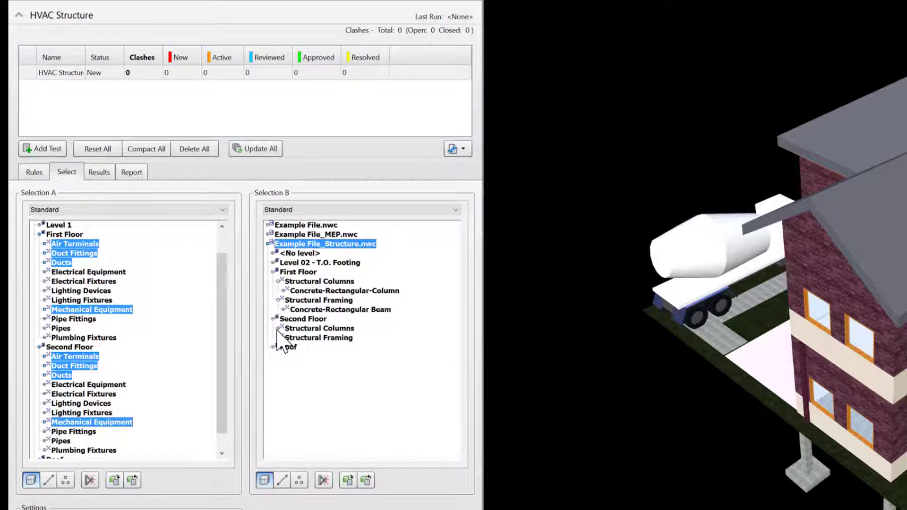
{"action": "left_click", "coordinate": [278, 329]}
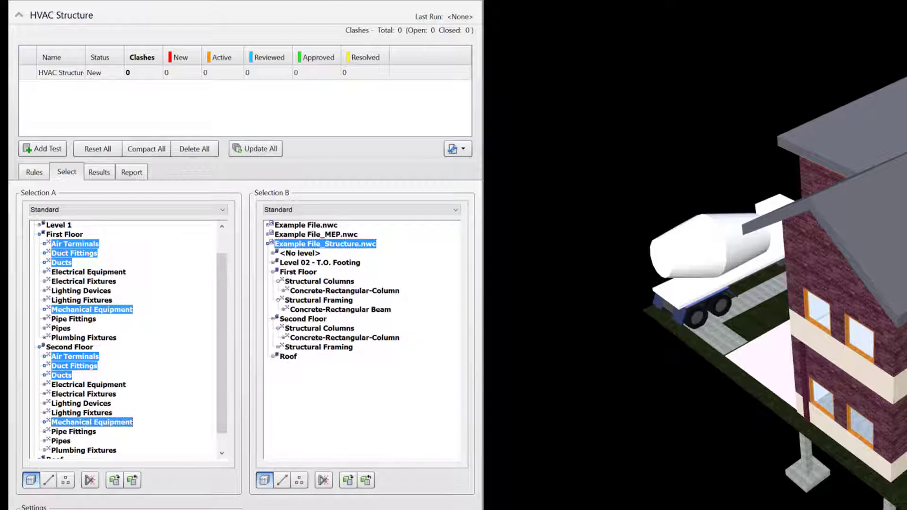
{"action": "left_click", "coordinate": [278, 348]}
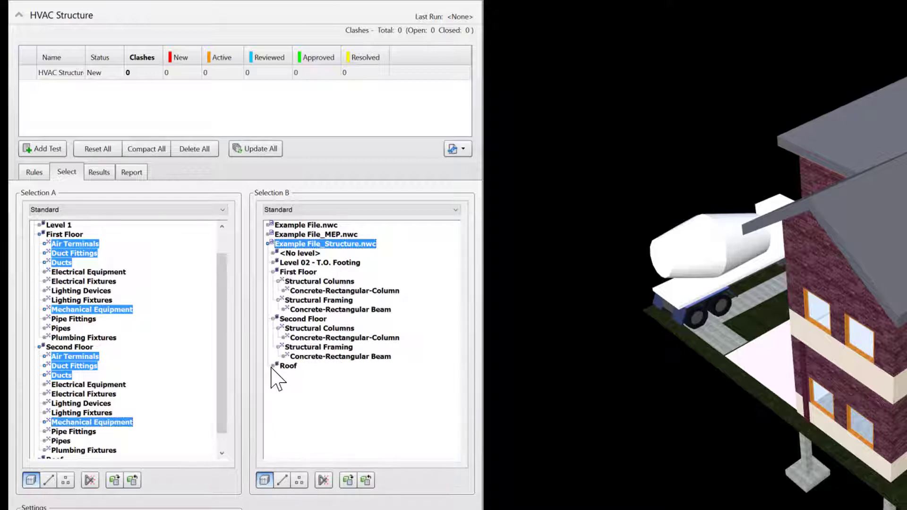
{"action": "left_click", "coordinate": [273, 367]}
{"action": "left_click", "coordinate": [280, 376]}
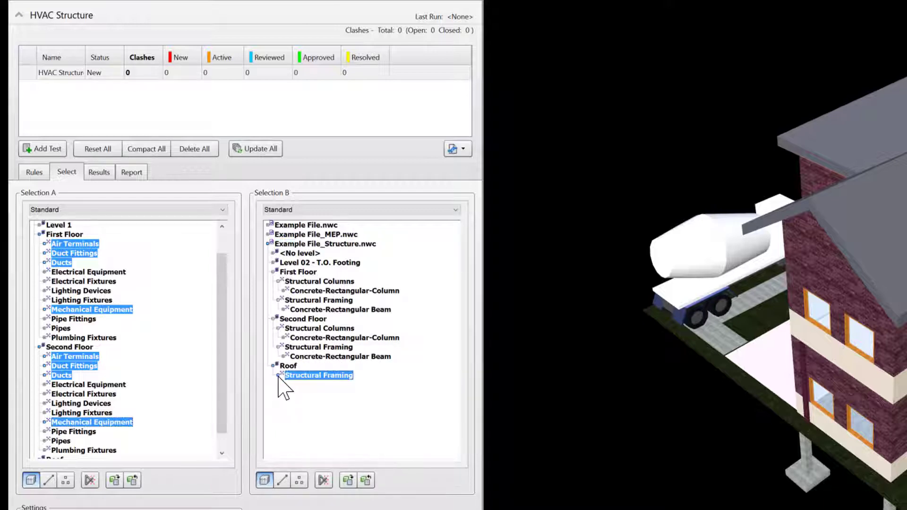
{"action": "left_click", "coordinate": [278, 376]}
{"action": "left_click", "coordinate": [278, 376]}
Step: Select the Concrete-Rectangular columns and beams on both floors plus the Roof's Structural Framing
{"action": "left_click", "coordinate": [338, 291]}
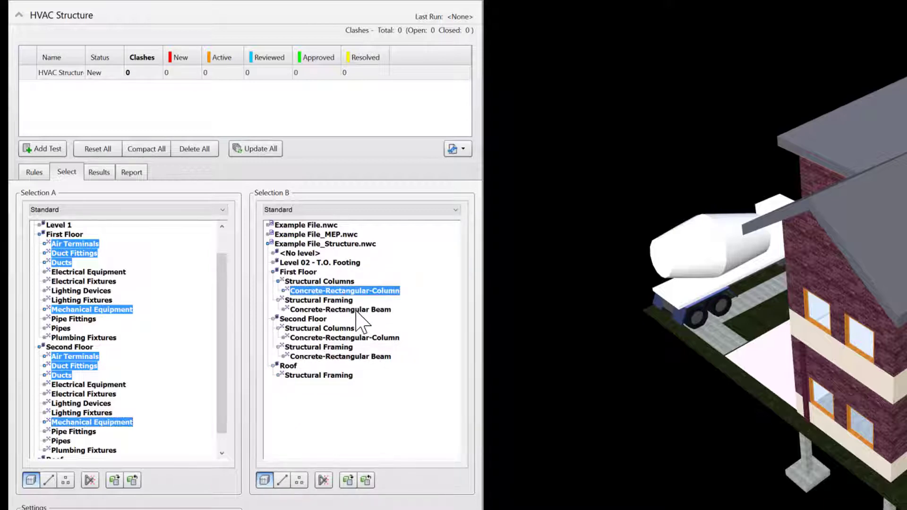
{"action": "left_click", "coordinate": [362, 310], "text": "ctrl"}
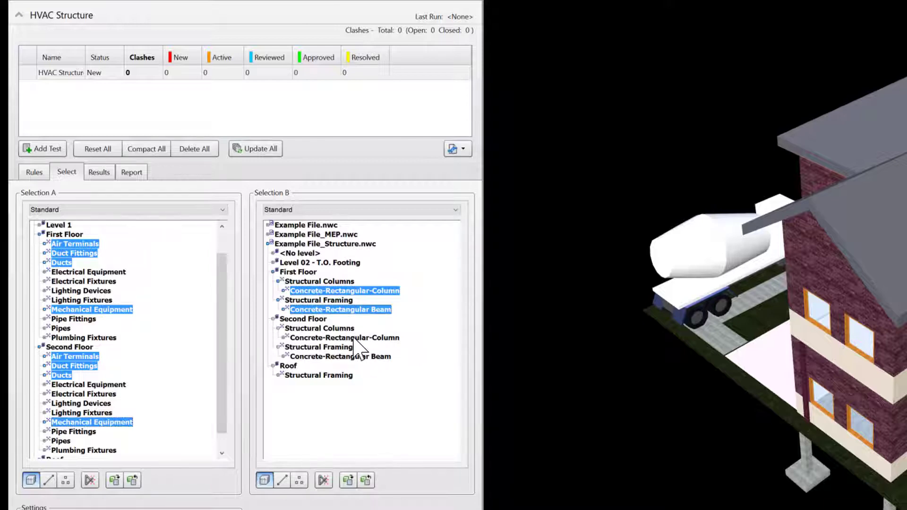
{"action": "left_click", "coordinate": [352, 338], "text": "ctrl"}
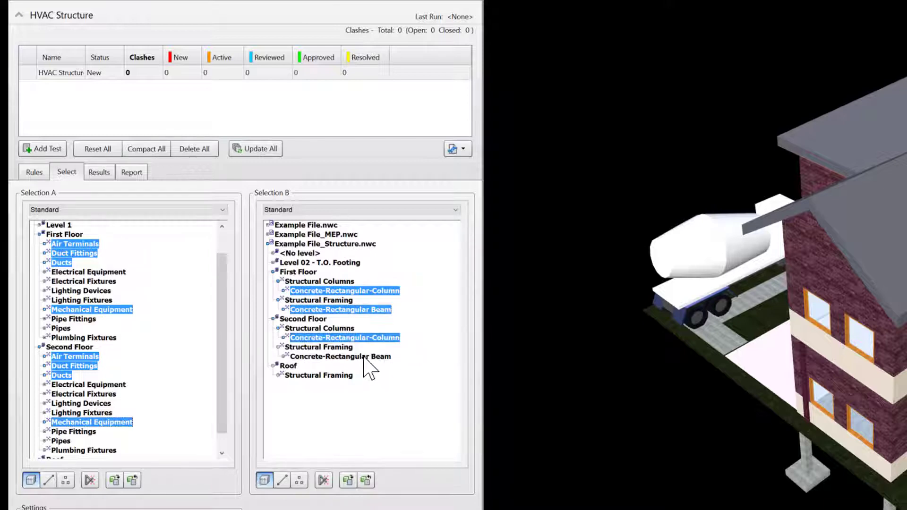
{"action": "left_click", "coordinate": [366, 357], "text": "ctrl"}
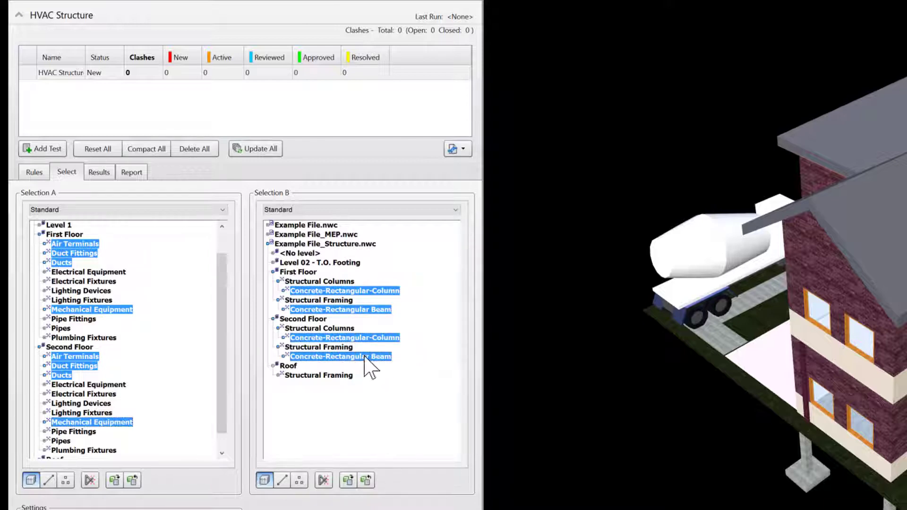
{"action": "left_click", "coordinate": [319, 375], "text": "ctrl"}
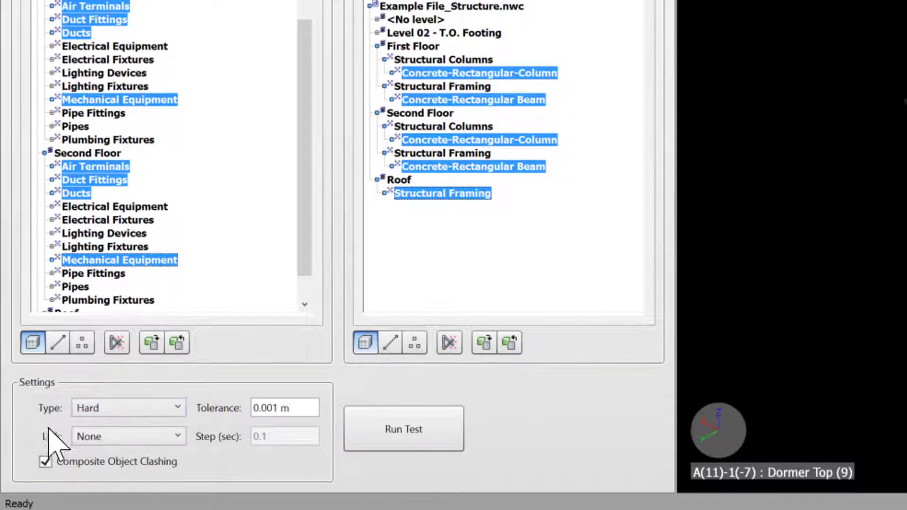
Step: Set the test's clash type to Hard and leave Link at None
{"action": "left_click", "coordinate": [178, 407]}
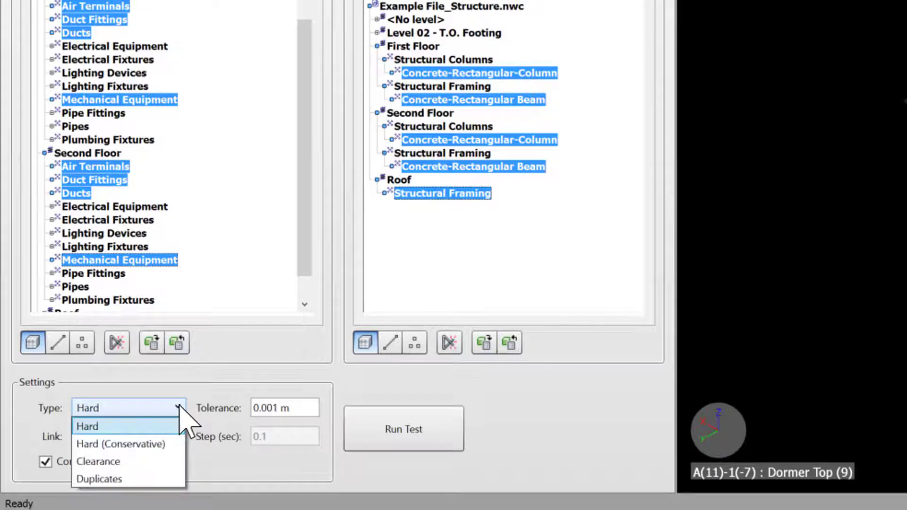
{"action": "left_click", "coordinate": [118, 461]}
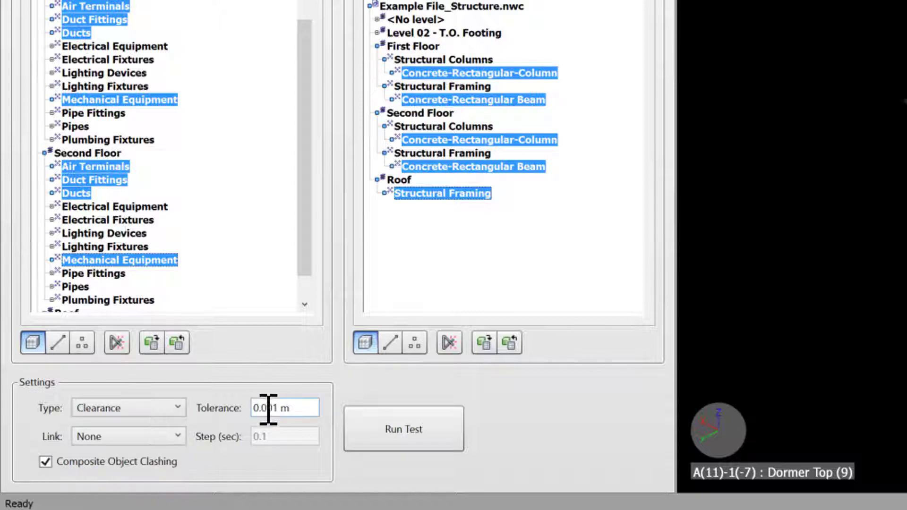
{"action": "left_click", "coordinate": [173, 413]}
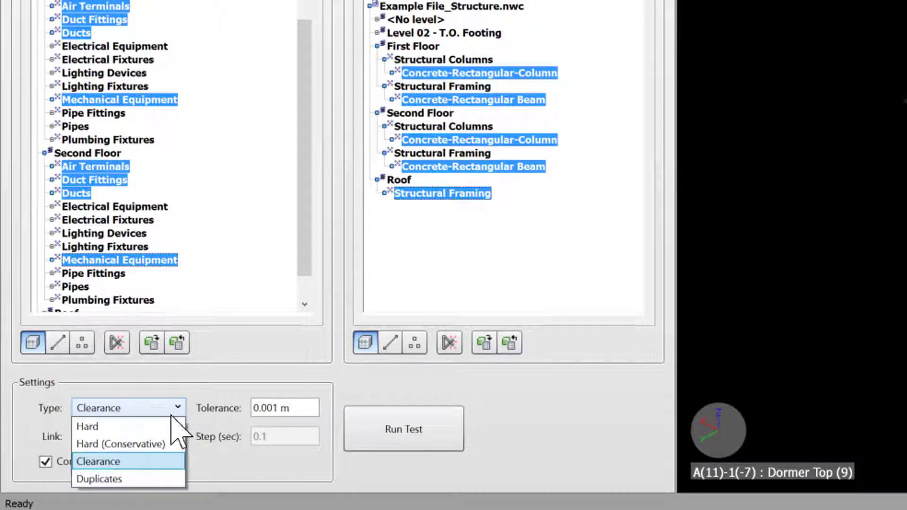
{"action": "left_click", "coordinate": [104, 479]}
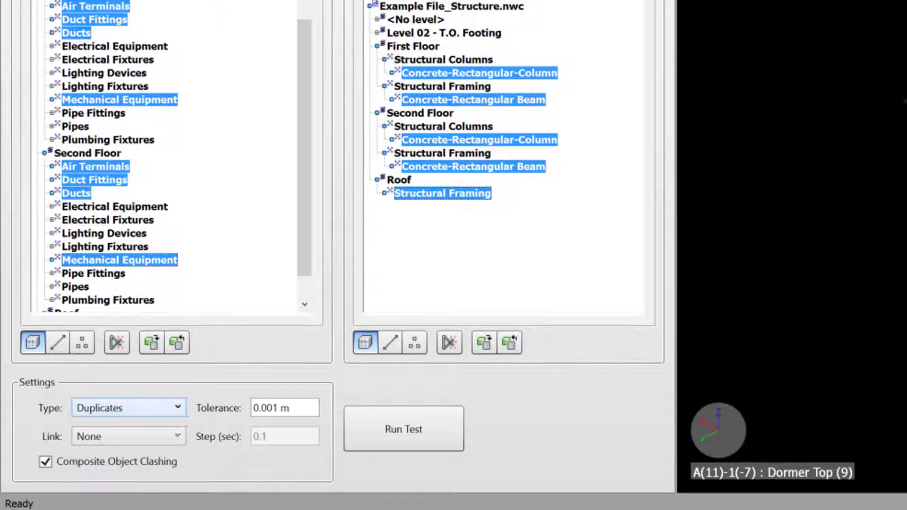
{"action": "left_click", "coordinate": [127, 407]}
{"action": "left_click", "coordinate": [116, 428]}
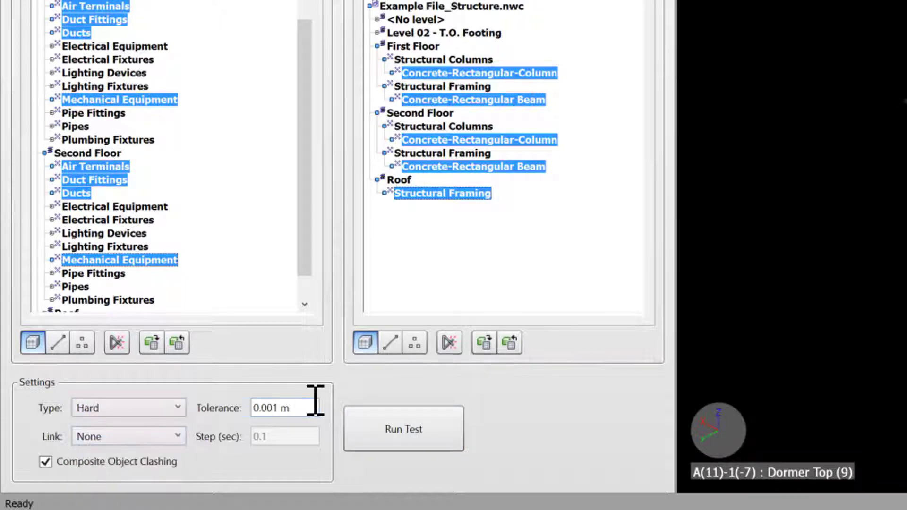
{"action": "left_click", "coordinate": [177, 436]}
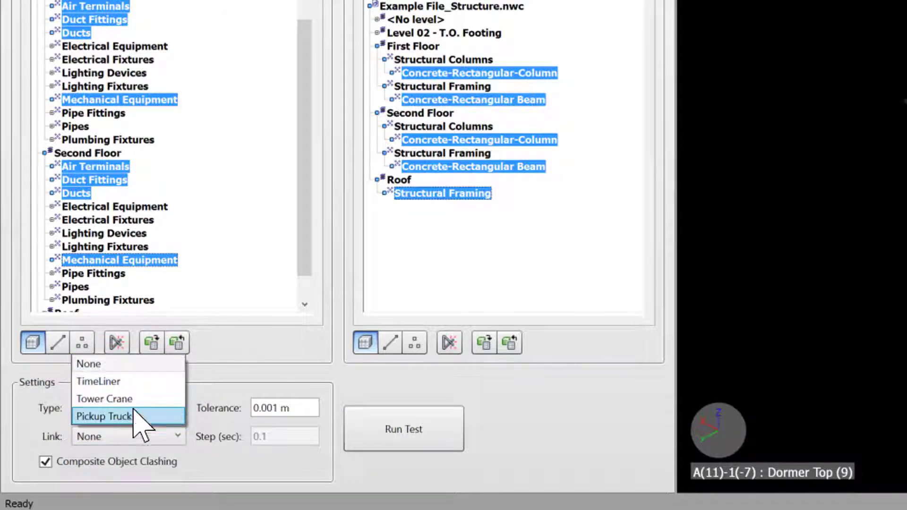
{"action": "left_click", "coordinate": [250, 373]}
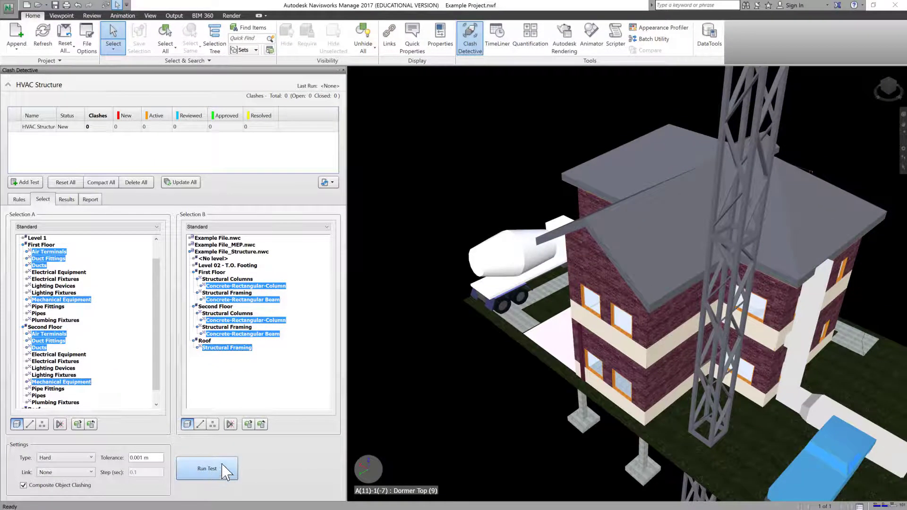
Step: Run the HVAC Structure test and review Clash2, 3, 5, 6 and 7 before returning to Clash1
{"action": "left_click", "coordinate": [207, 470]}
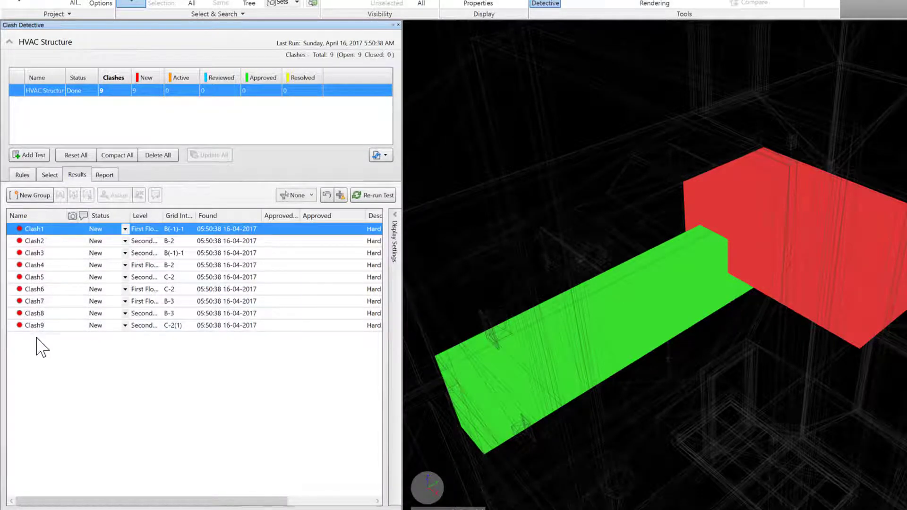
{"action": "left_click", "coordinate": [37, 242]}
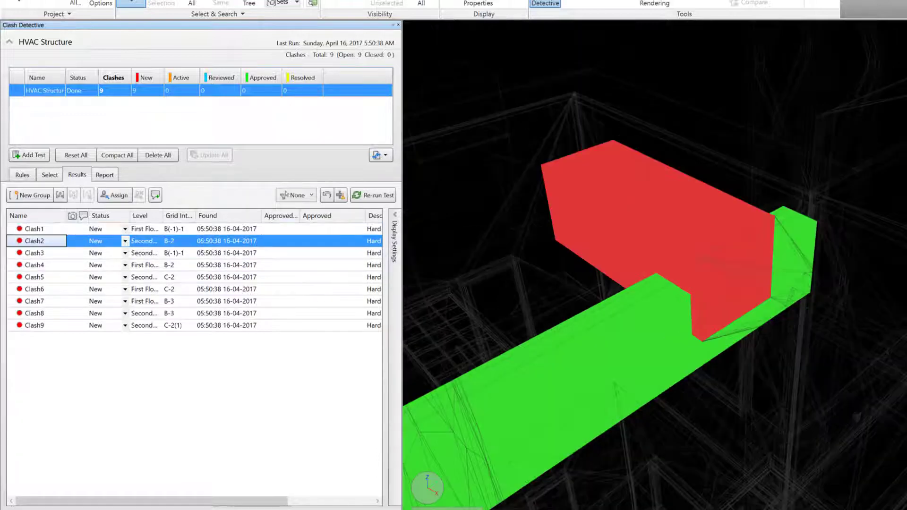
{"action": "left_click", "coordinate": [40, 253]}
{"action": "left_click", "coordinate": [46, 275]}
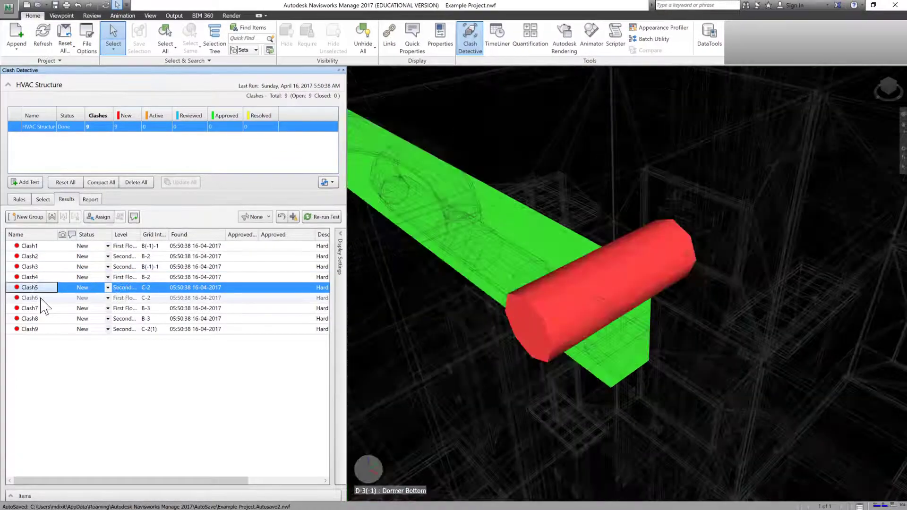
{"action": "left_click", "coordinate": [41, 299]}
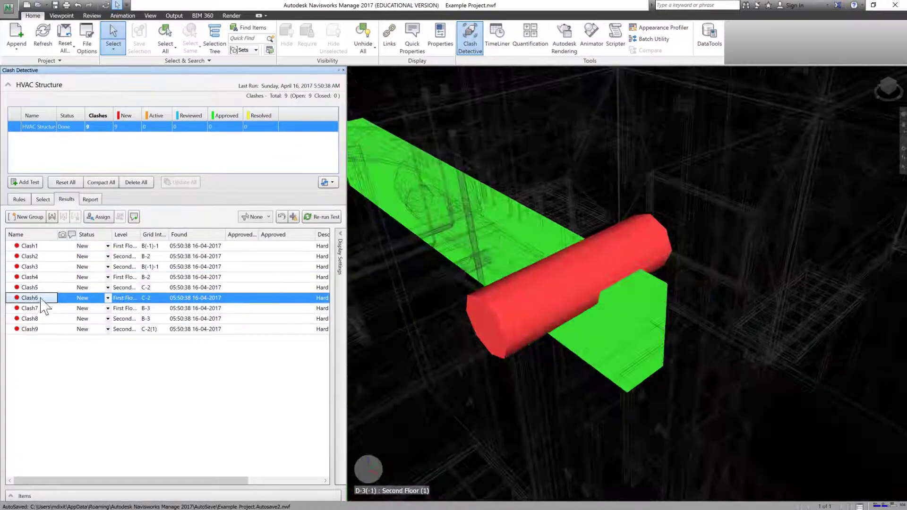
{"action": "left_click", "coordinate": [43, 309]}
{"action": "left_click", "coordinate": [155, 246]}
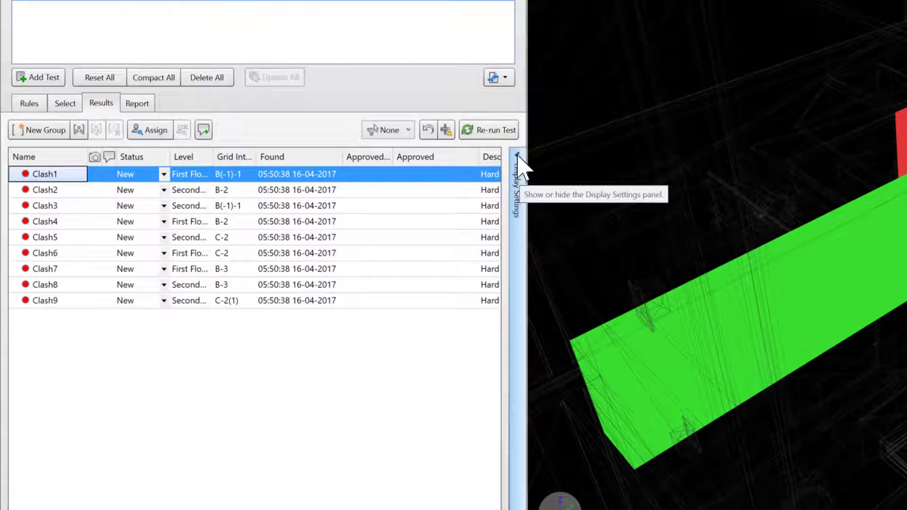
Step: Show Display Settings and toggle the Item 1 and Item 2 highlights off and back on
{"action": "left_click", "coordinate": [517, 156]}
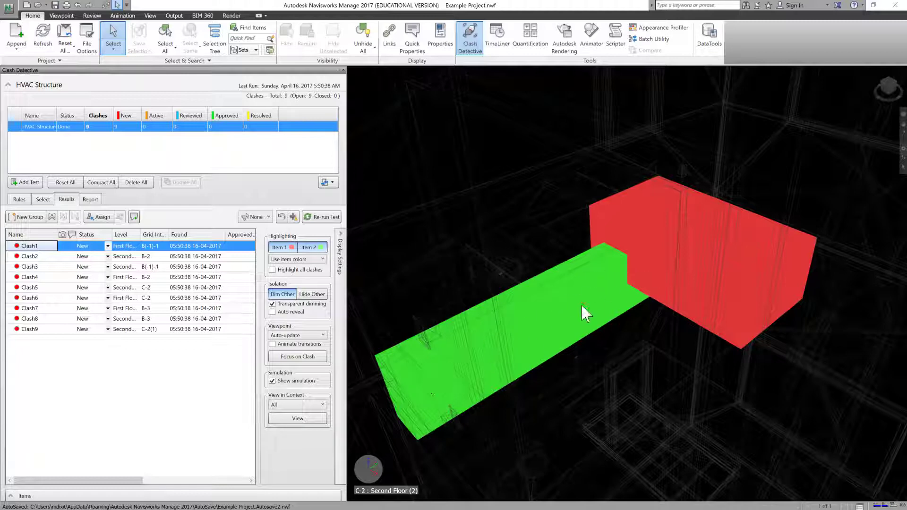
{"action": "left_click", "coordinate": [310, 247]}
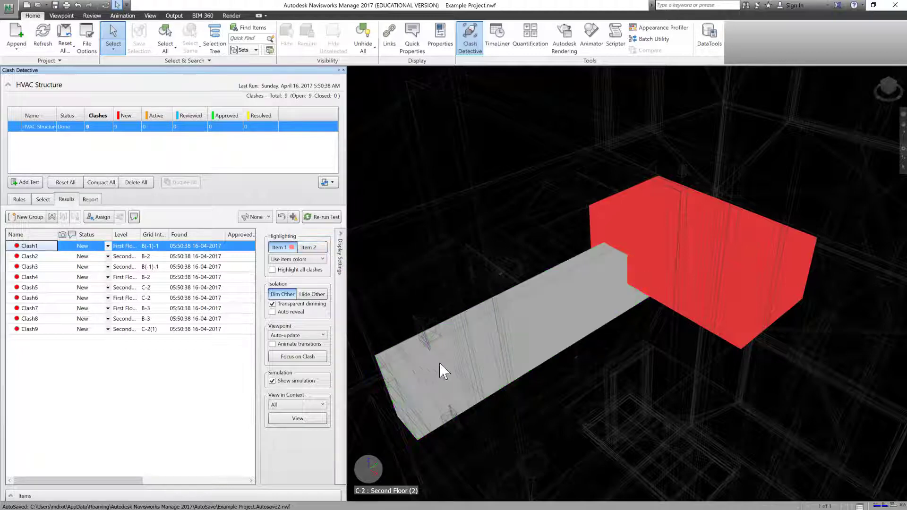
{"action": "left_click", "coordinate": [281, 247]}
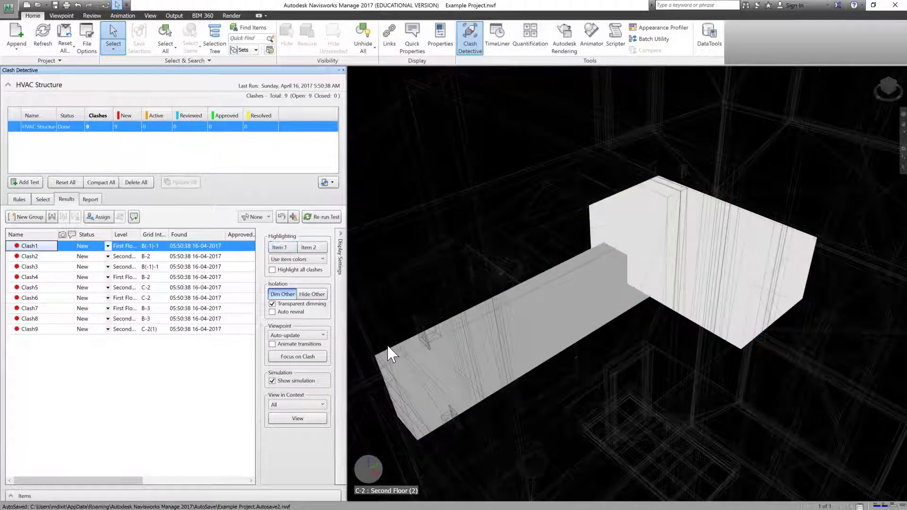
{"action": "left_click", "coordinate": [311, 247]}
{"action": "left_click", "coordinate": [285, 247]}
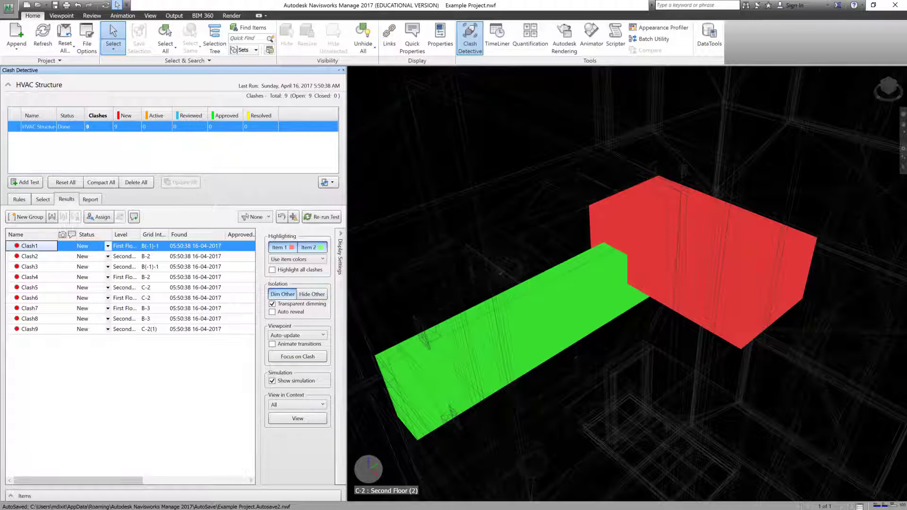
{"action": "left_click", "coordinate": [283, 294]}
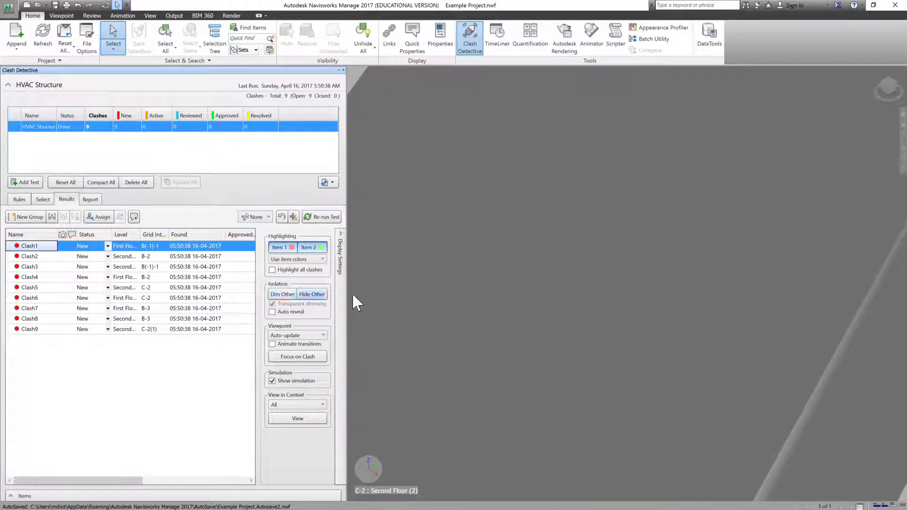
{"action": "left_click", "coordinate": [282, 294]}
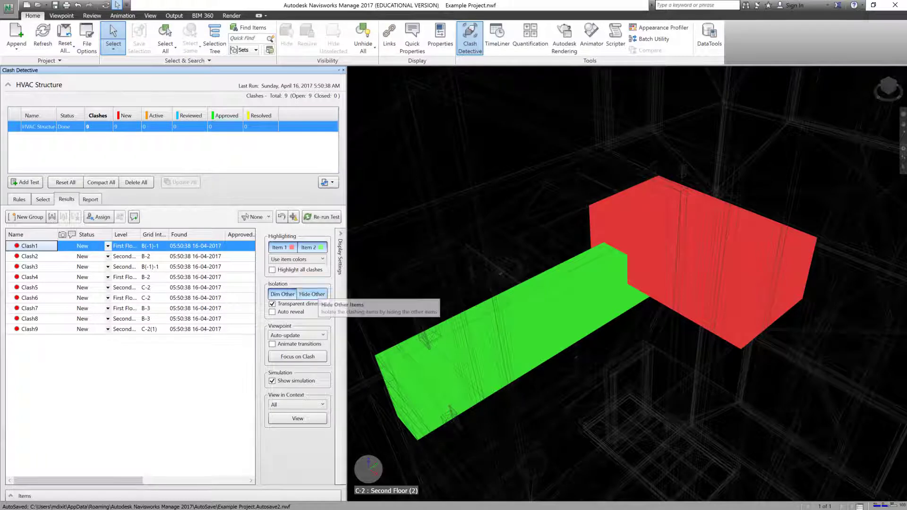
{"action": "left_click", "coordinate": [311, 295]}
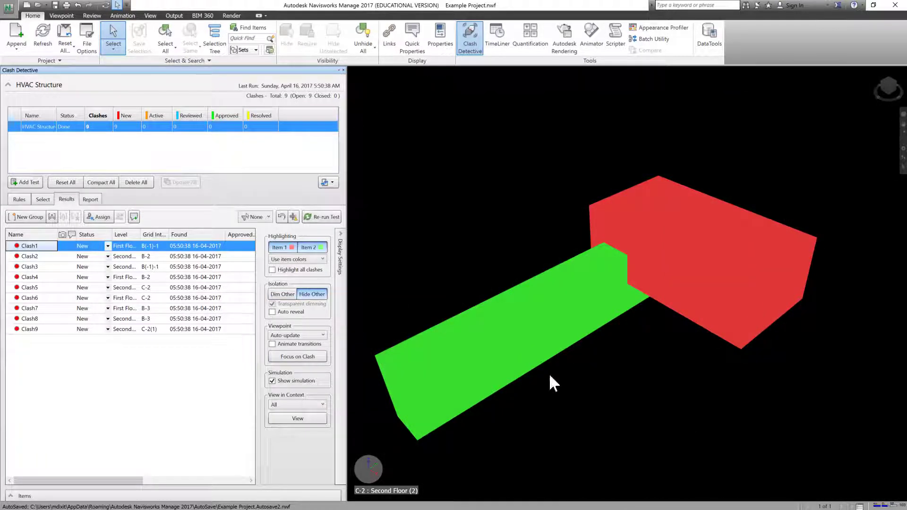
{"action": "left_click", "coordinate": [310, 294]}
{"action": "left_click", "coordinate": [281, 294]}
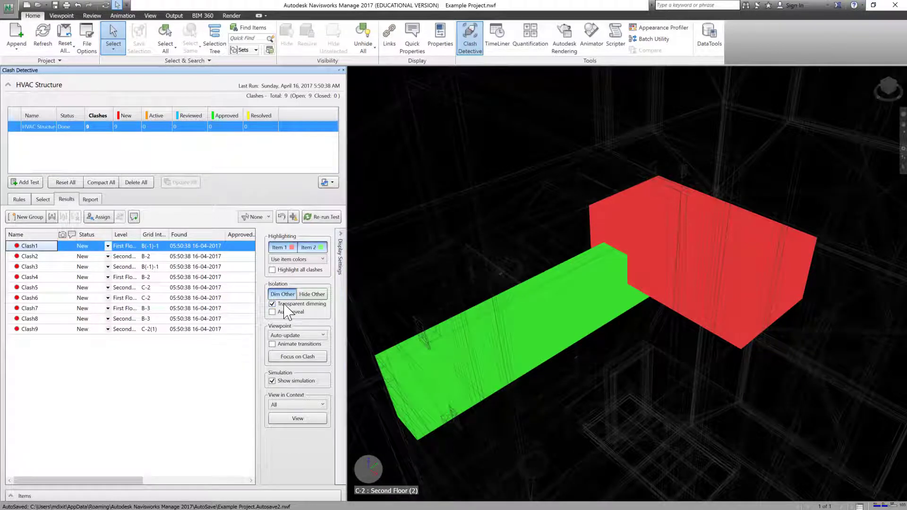
{"action": "left_click", "coordinate": [272, 304]}
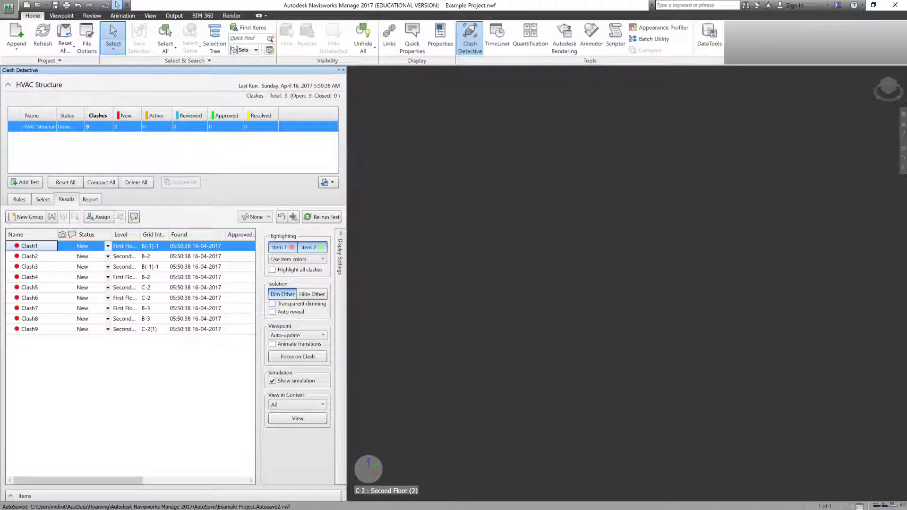
{"action": "left_click", "coordinate": [272, 305]}
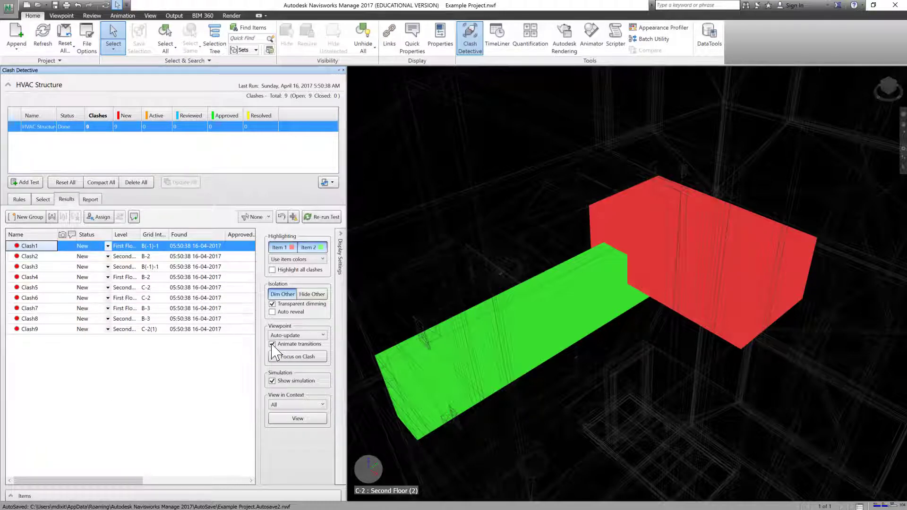
Step: Step through Clash2 to Clash5 in the 3D view, then return to Clash1
{"action": "left_click", "coordinate": [29, 256]}
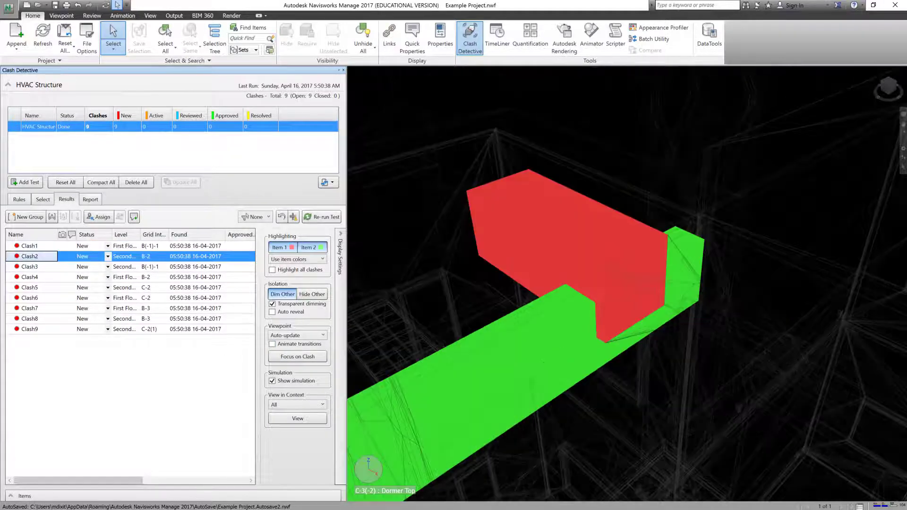
{"action": "left_click", "coordinate": [32, 267]}
{"action": "left_click", "coordinate": [34, 278]}
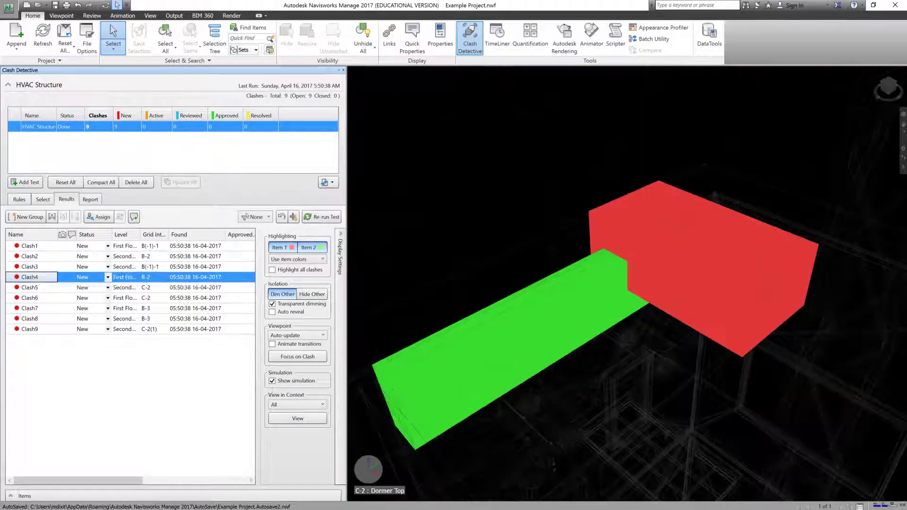
{"action": "left_click", "coordinate": [36, 288]}
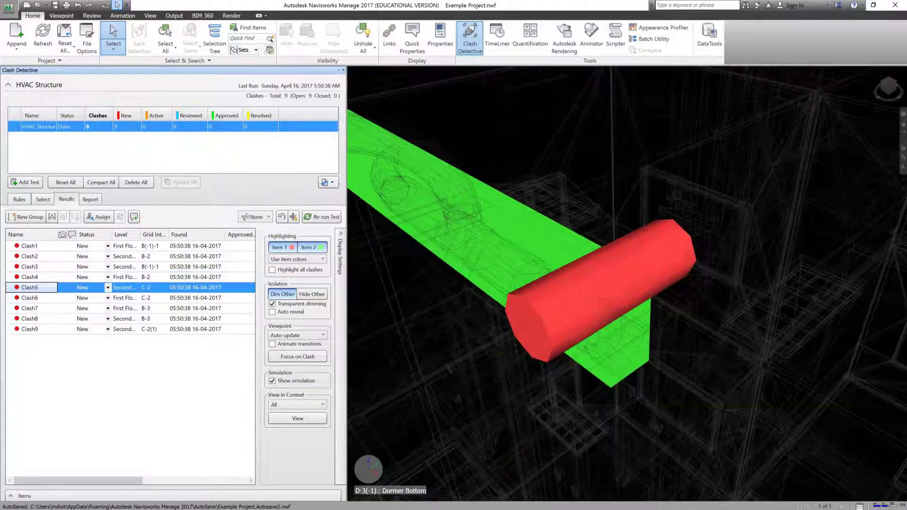
{"action": "left_click", "coordinate": [31, 247]}
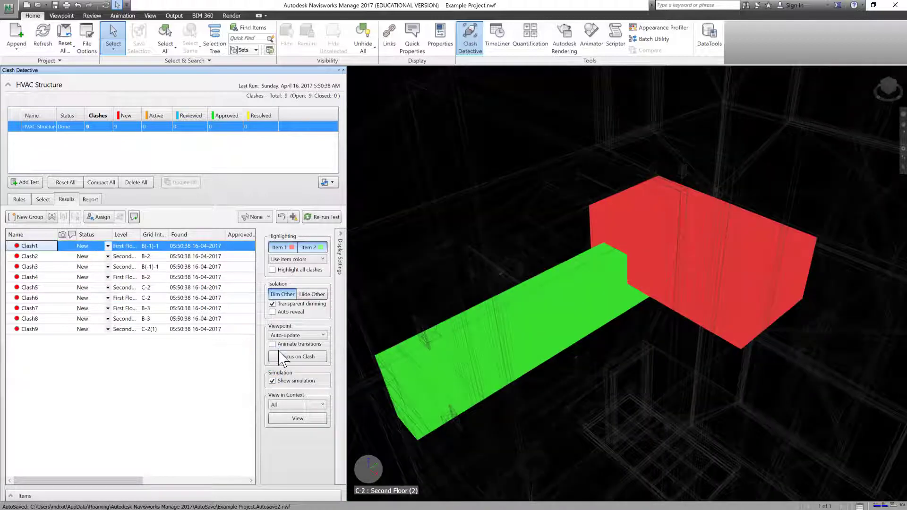
Step: Step through Clash2 to Clash5 again with animated transitions, ending on Clash2
{"action": "left_click", "coordinate": [31, 256]}
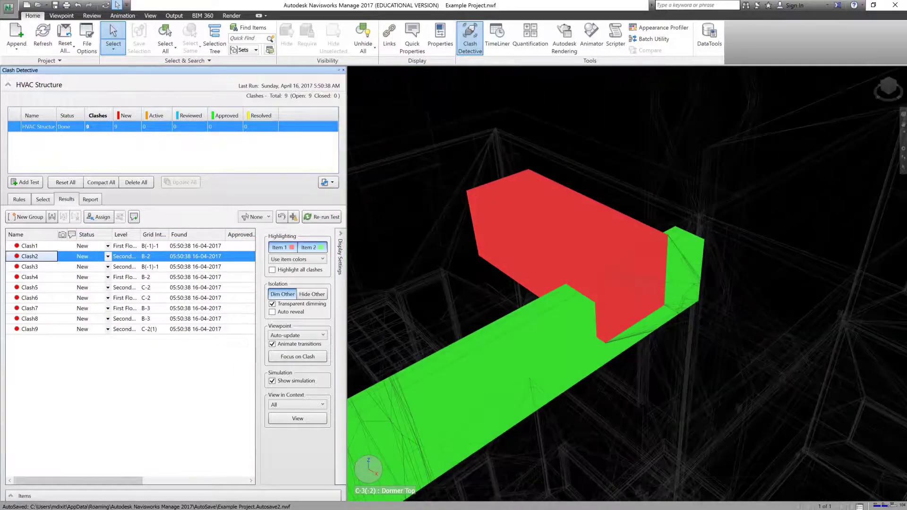
{"action": "left_click", "coordinate": [33, 267]}
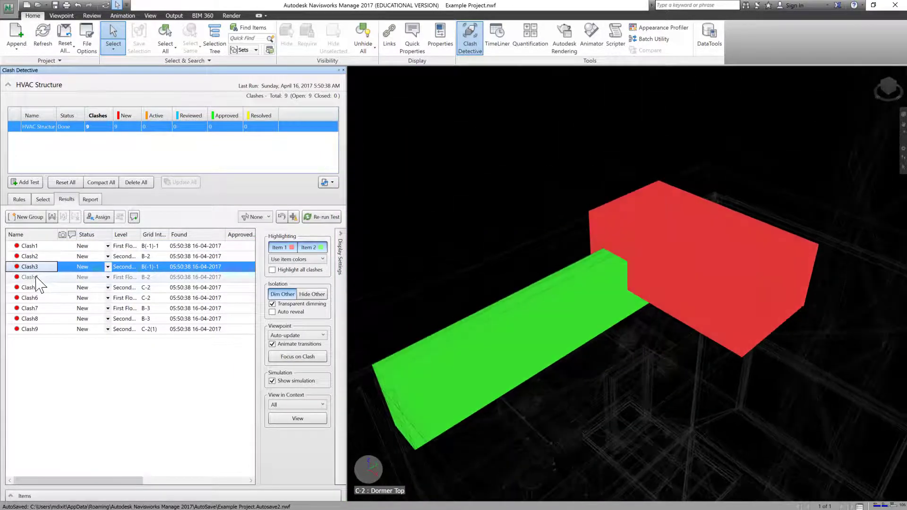
{"action": "left_click", "coordinate": [36, 278]}
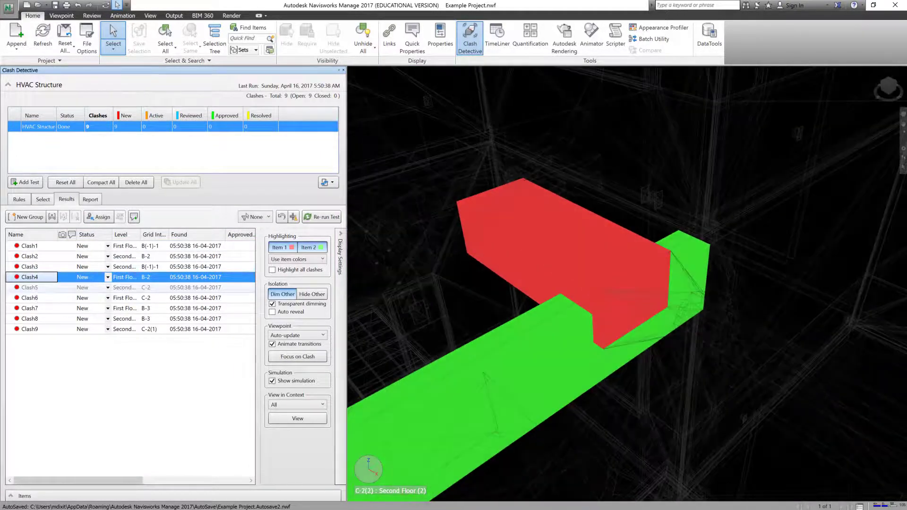
{"action": "left_click", "coordinate": [29, 288]}
{"action": "left_click", "coordinate": [29, 246]}
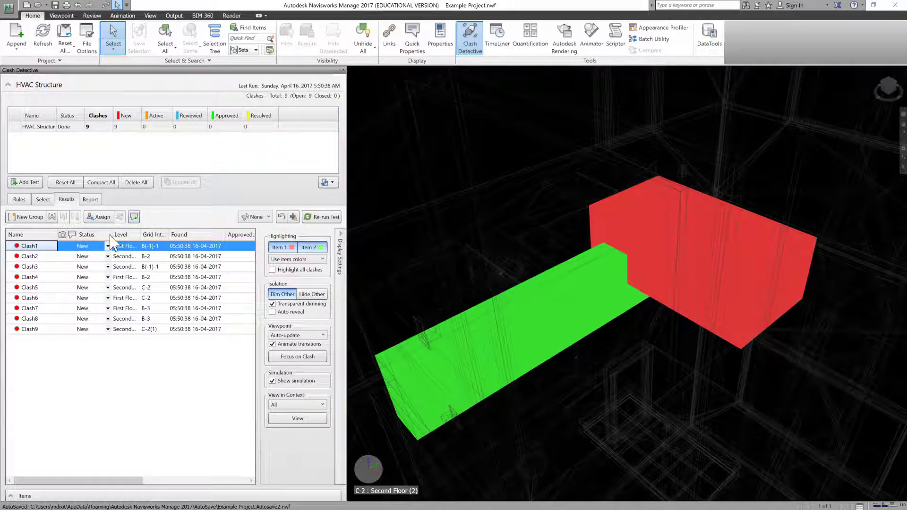
{"action": "left_click", "coordinate": [33, 256]}
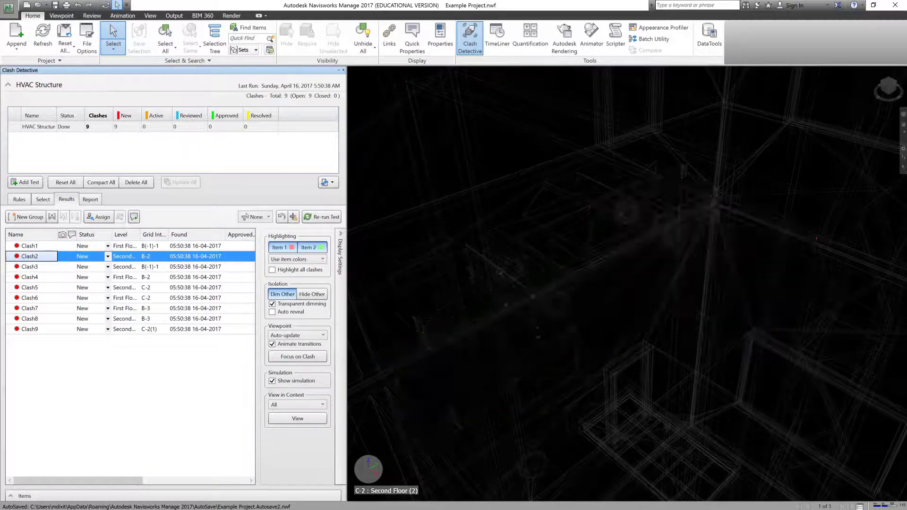
Step: Comment 'Clash needs to be resolved by MEP consultant' on Clash1, keeping status New
{"action": "left_click", "coordinate": [38, 246]}
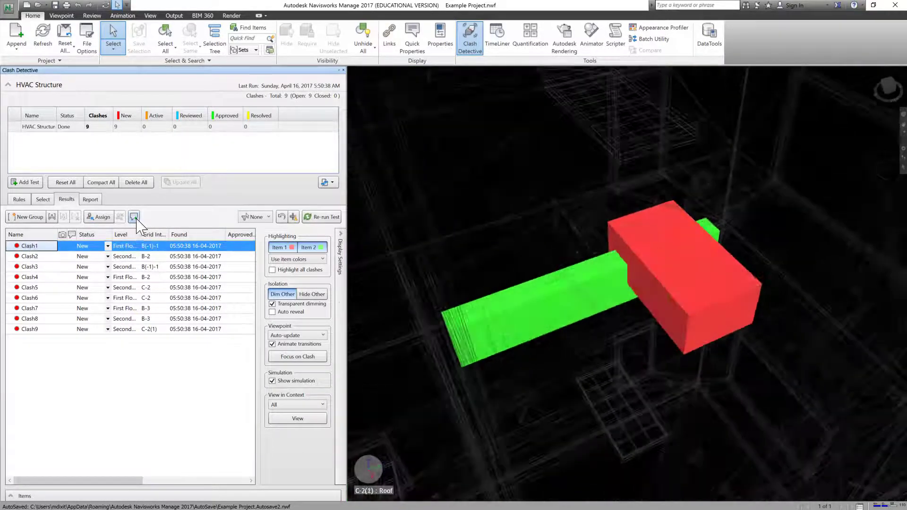
{"action": "left_click", "coordinate": [134, 217]}
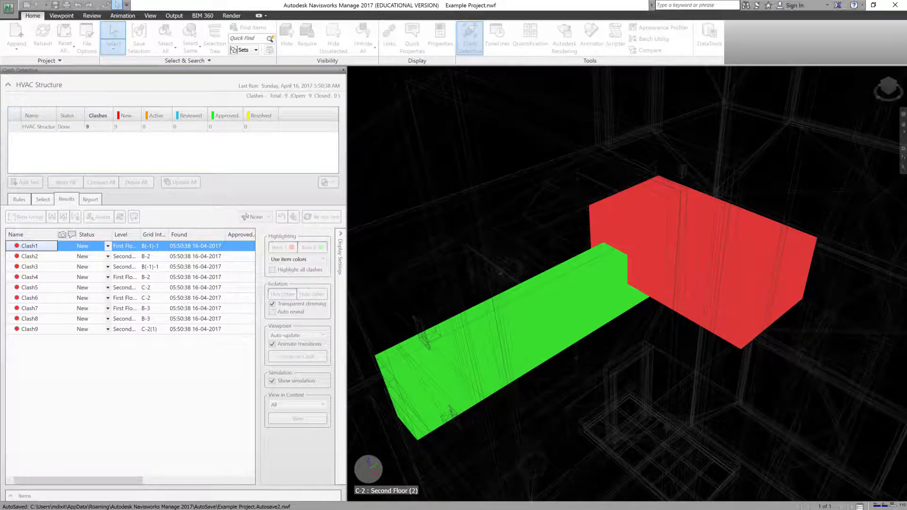
{"action": "left_click_drag", "start_coordinate": [644, 208], "coordinate": [480, 94]}
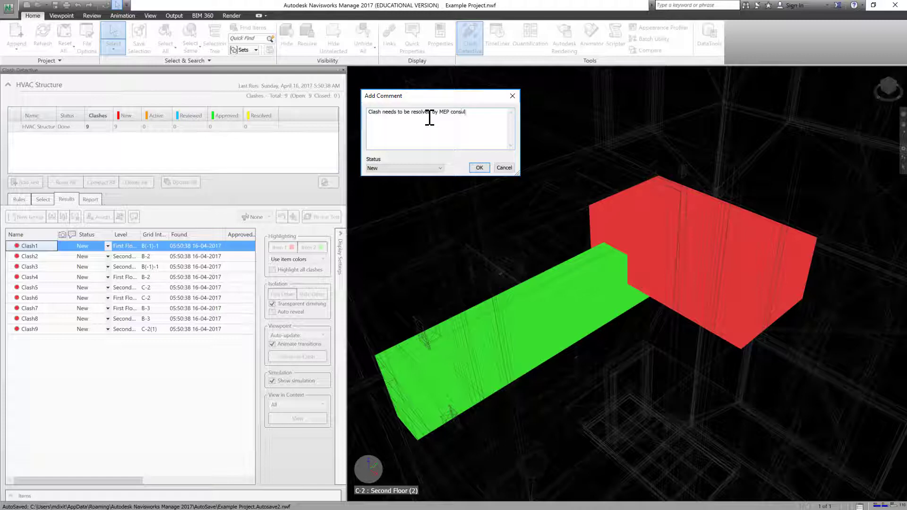
{"action": "type", "text": "tant"}
{"action": "left_click", "coordinate": [434, 167]}
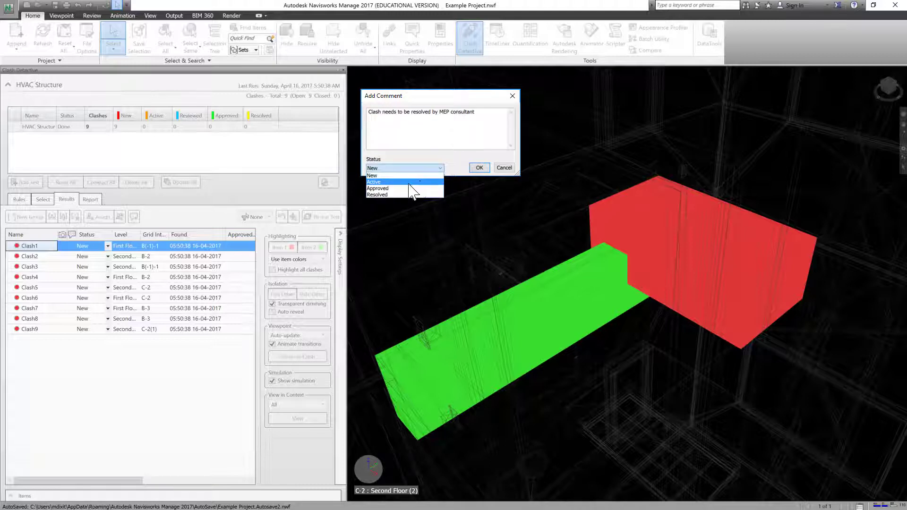
{"action": "left_click", "coordinate": [450, 165]}
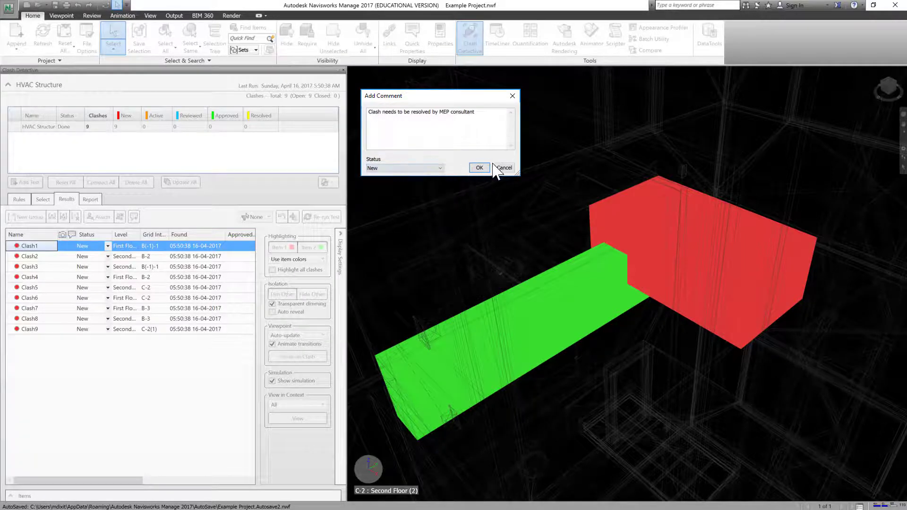
{"action": "left_click", "coordinate": [479, 168]}
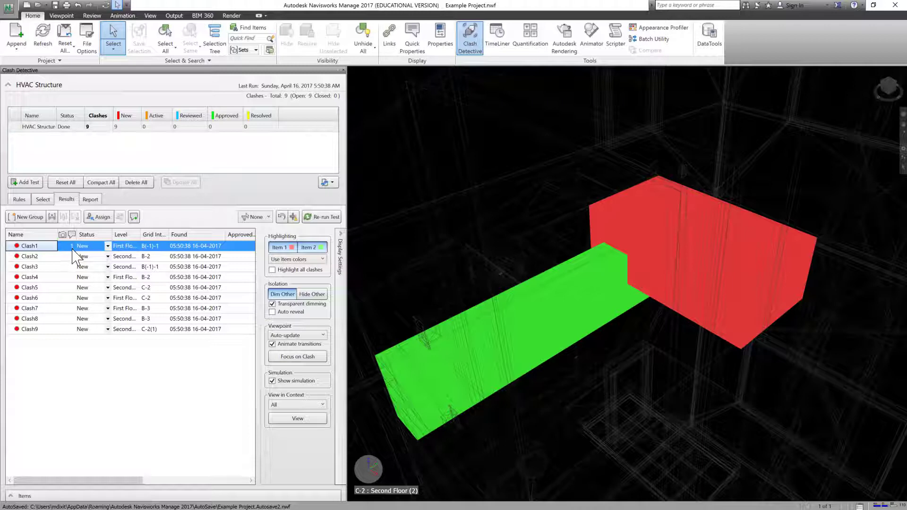
Step: Start a comment on Clash3, then cancel it without saving
{"action": "left_click", "coordinate": [53, 267]}
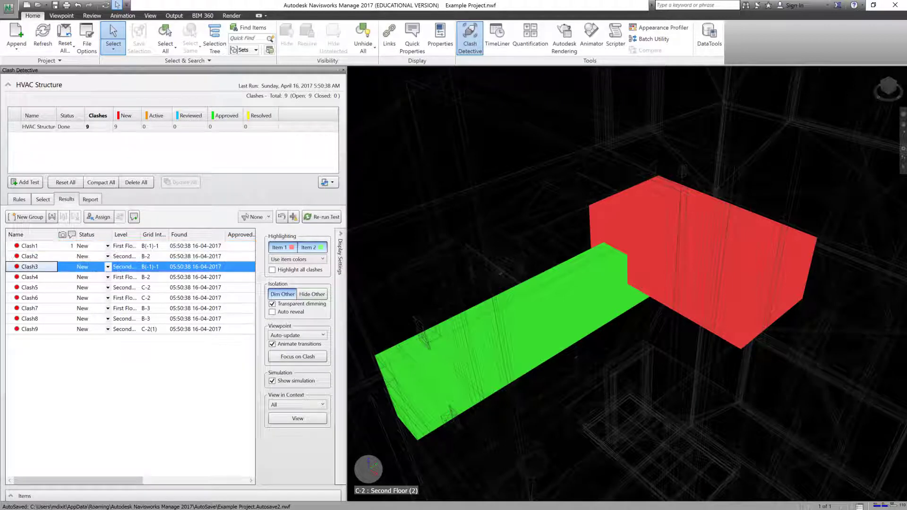
{"action": "left_click", "coordinate": [133, 217]}
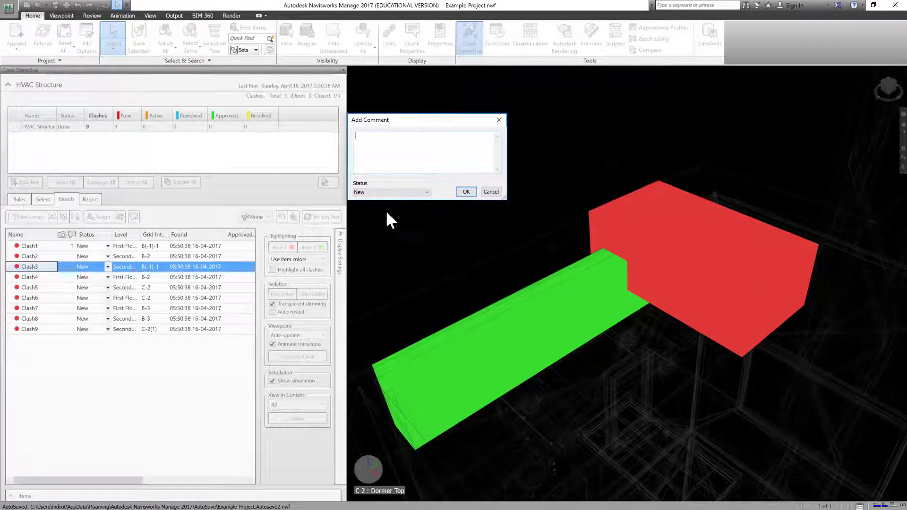
{"action": "left_click", "coordinate": [499, 120]}
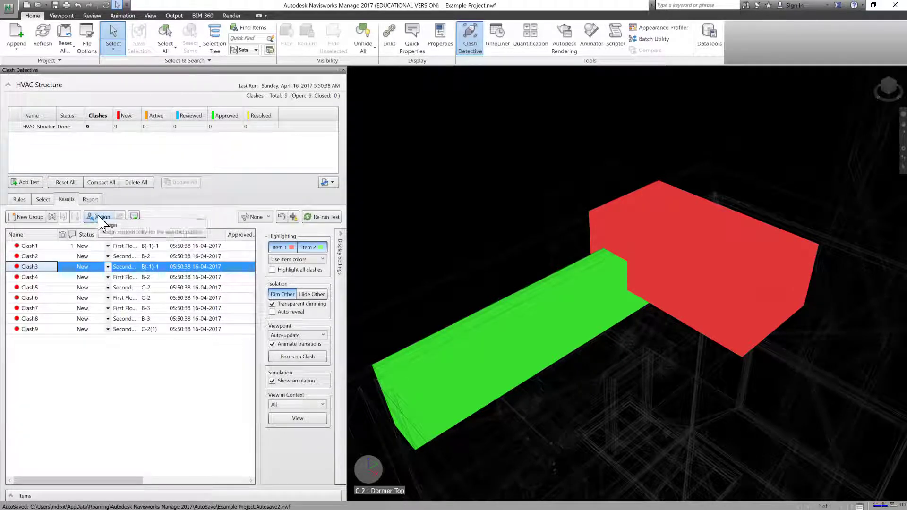
Step: Assign Clash1 to a reviewer with the note 'Please verify the height offset'
{"action": "left_click", "coordinate": [29, 246]}
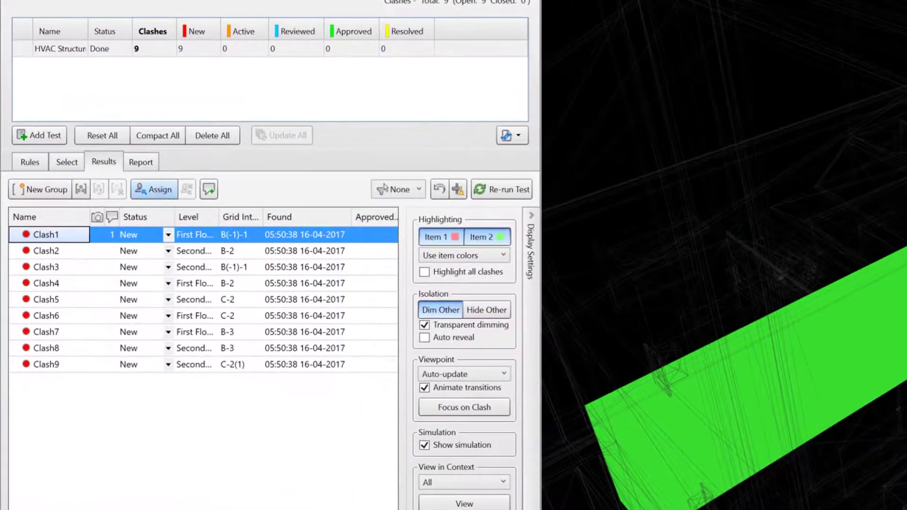
{"action": "left_click", "coordinate": [105, 214]}
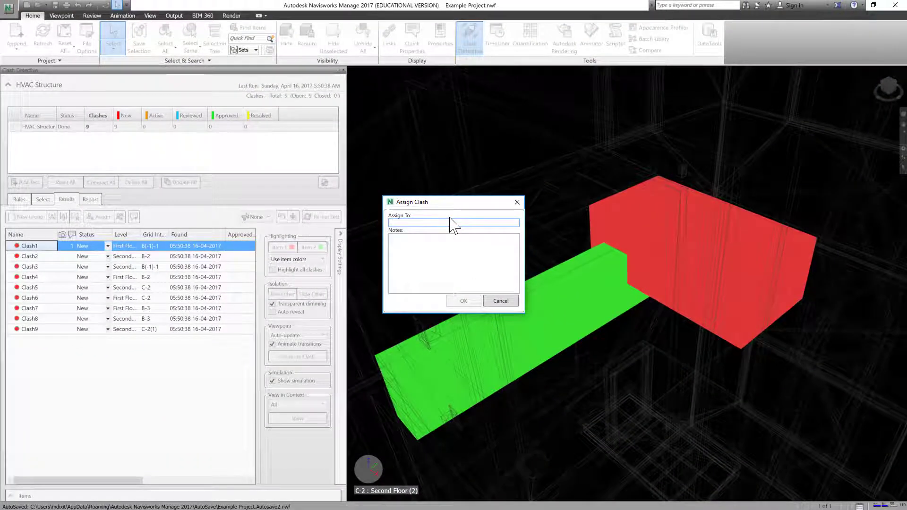
{"action": "left_click", "coordinate": [450, 220]}
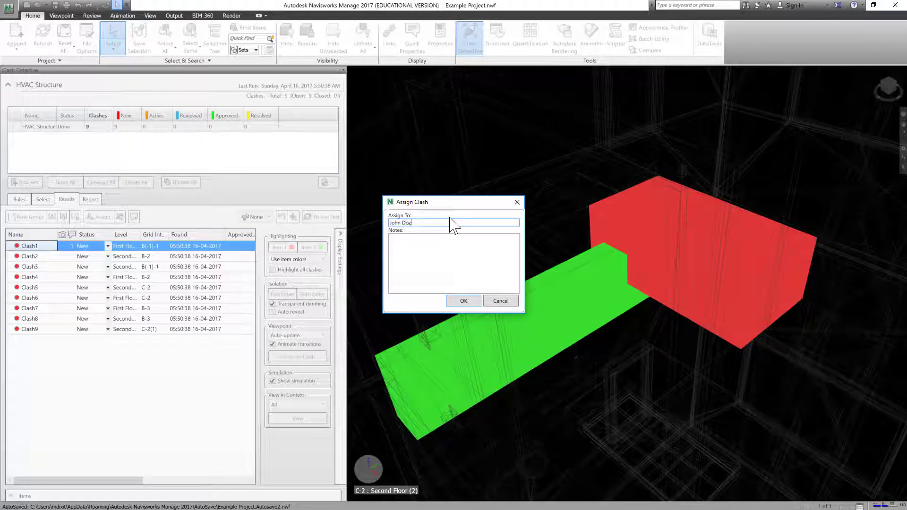
{"action": "key", "text": "Tab"}
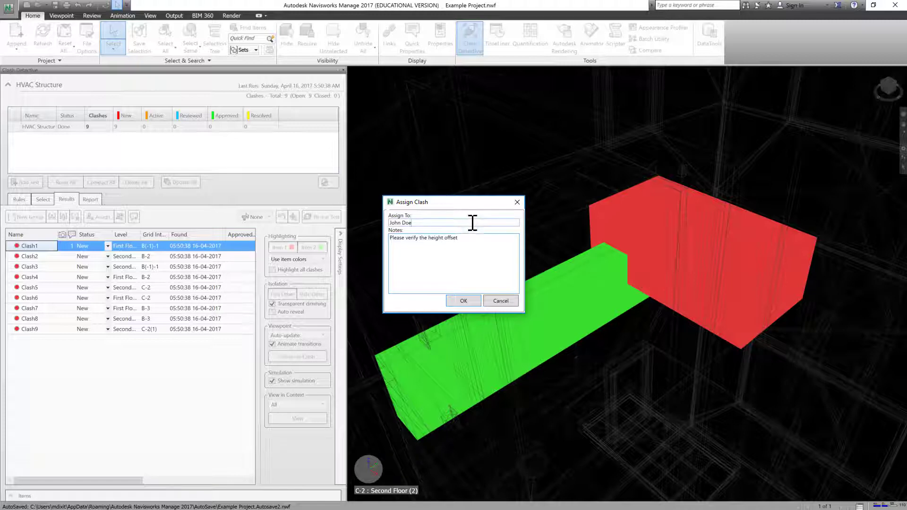
{"action": "left_click", "coordinate": [461, 304]}
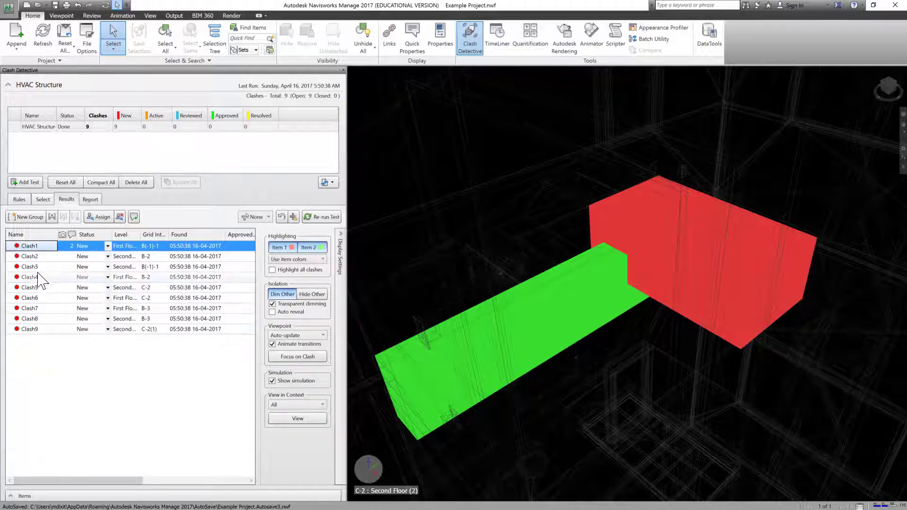
{"action": "left_click", "coordinate": [48, 257]}
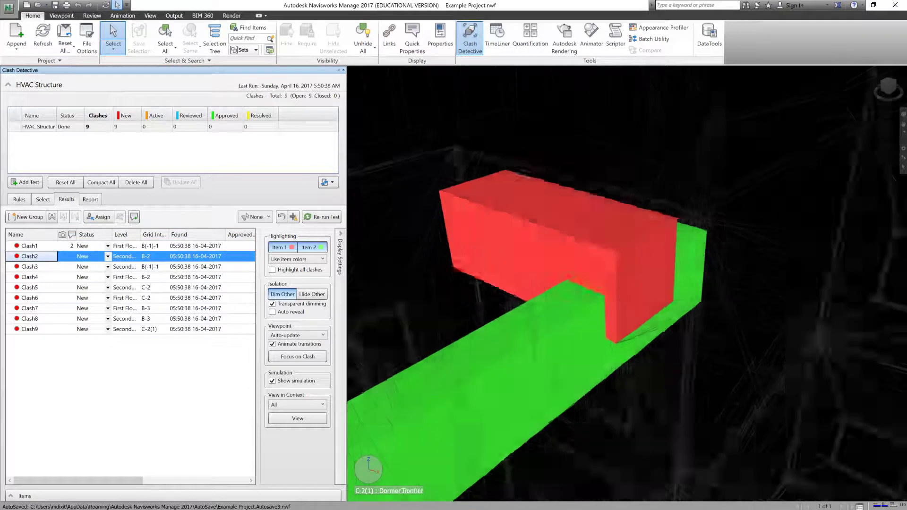
{"action": "left_click", "coordinate": [43, 266]}
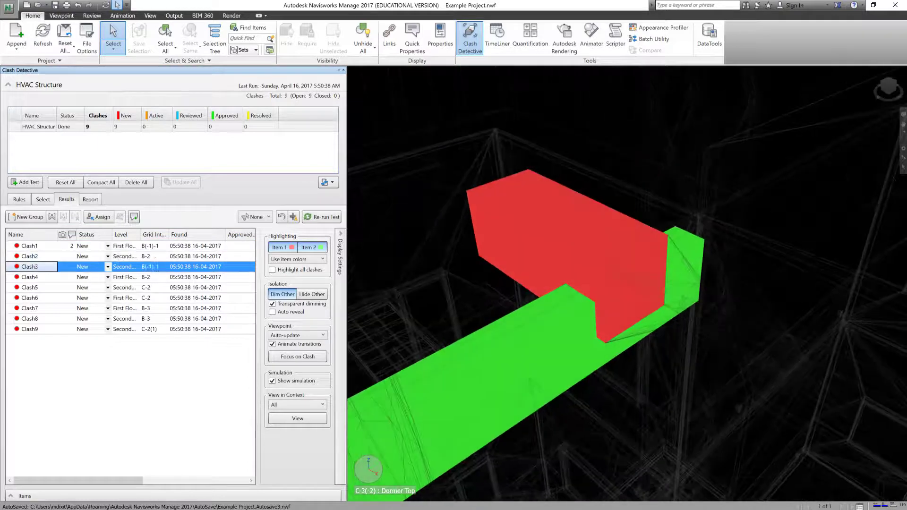
{"action": "left_click", "coordinate": [40, 246]}
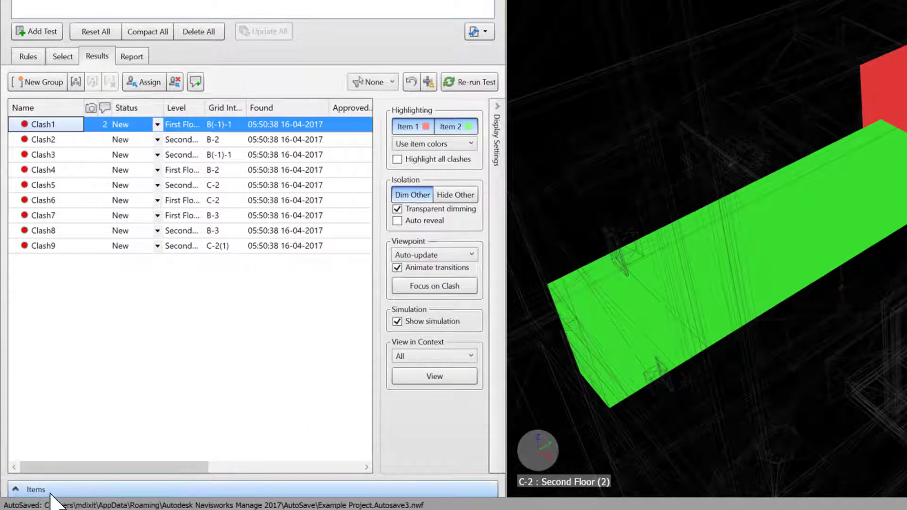
Step: Show Clash1's Rectangular Duct and 12 x 24 Concrete-Rectangular Beam details, and enlarge the results list
{"action": "left_click", "coordinate": [15, 489]}
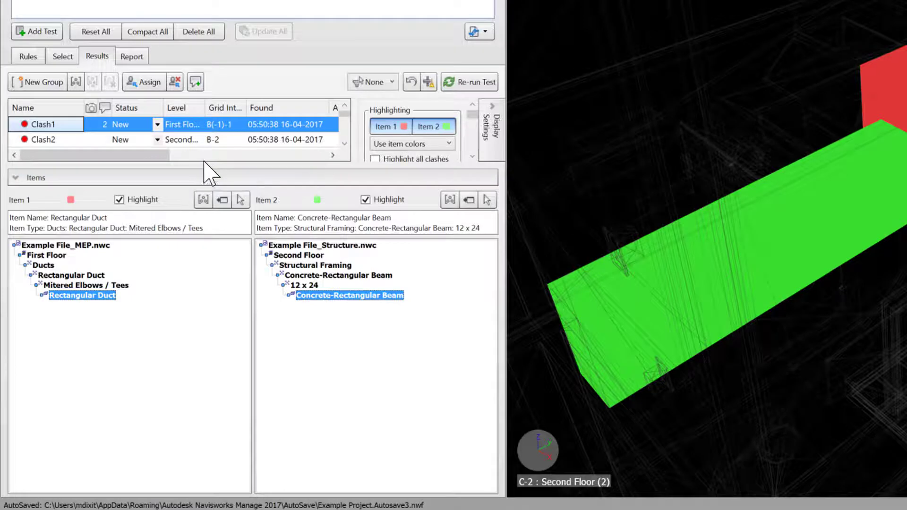
{"action": "left_click_drag", "start_coordinate": [202, 167], "coordinate": [222, 240]}
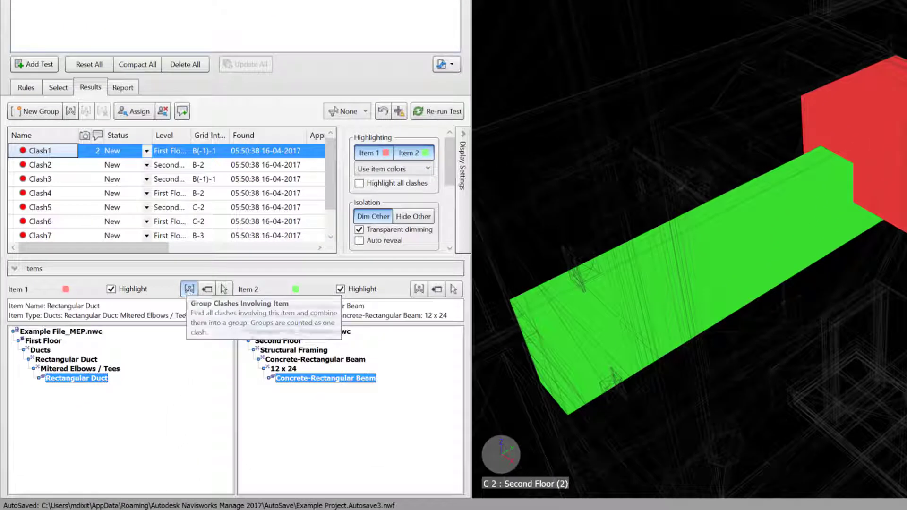
Step: Group the clashes by duct: the rectangular duct, Clash2's duct, and the round duct
{"action": "left_click", "coordinate": [188, 291]}
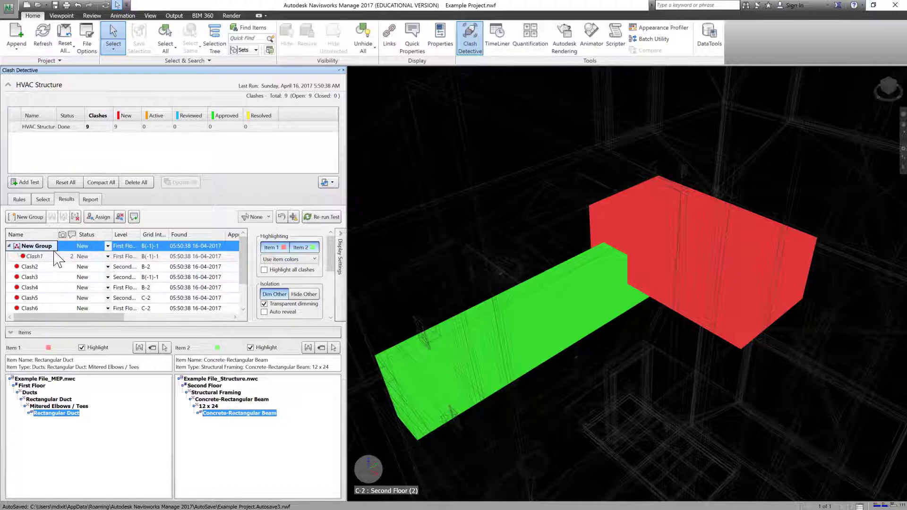
{"action": "right_click", "coordinate": [27, 267]}
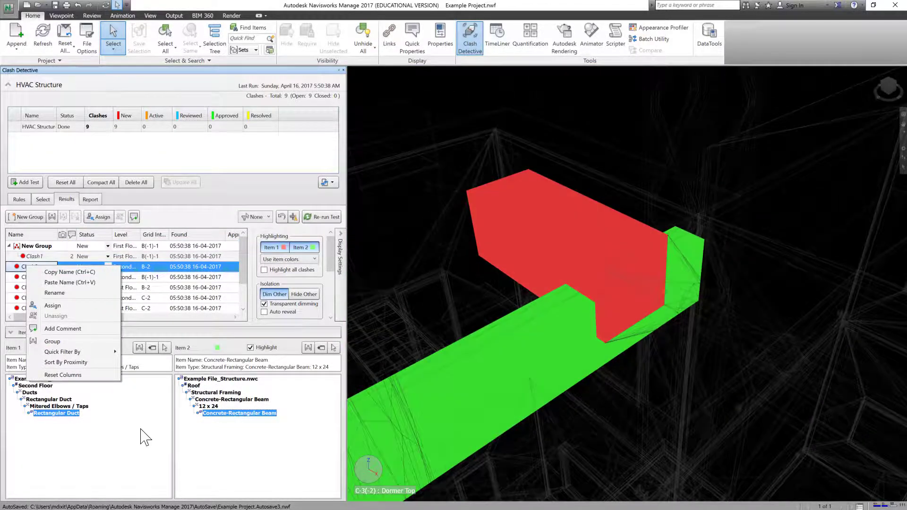
{"action": "left_click", "coordinate": [141, 436]}
{"action": "left_click", "coordinate": [139, 348]}
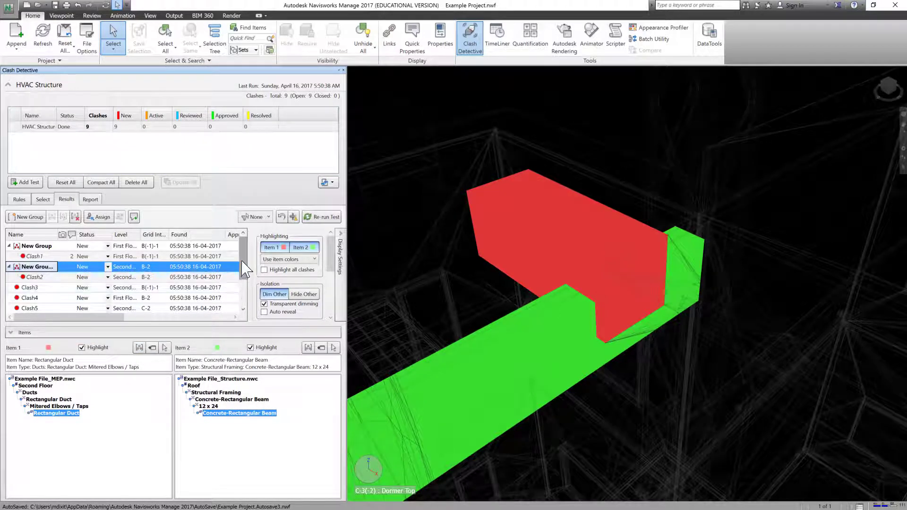
{"action": "scroll", "coordinate": [243, 286], "scroll_direction": "down", "scroll_amount": 2}
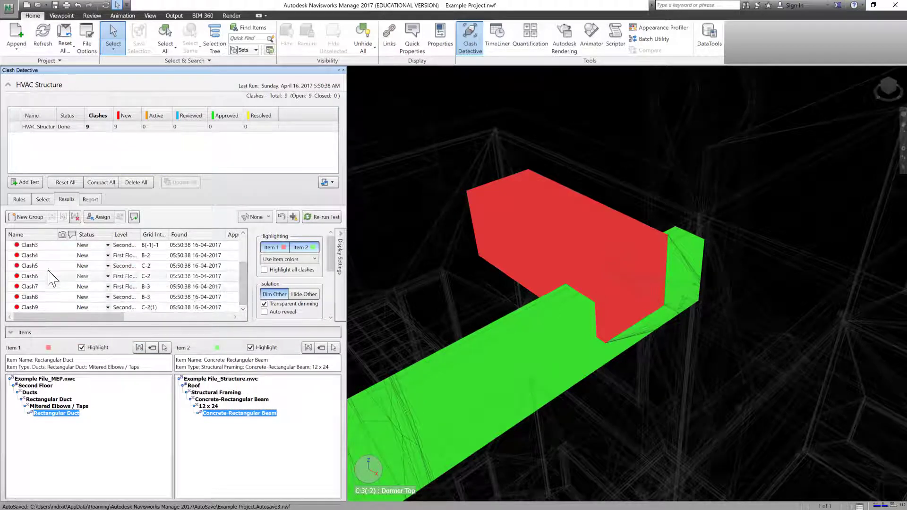
{"action": "left_click", "coordinate": [31, 265]}
{"action": "left_click", "coordinate": [139, 347]}
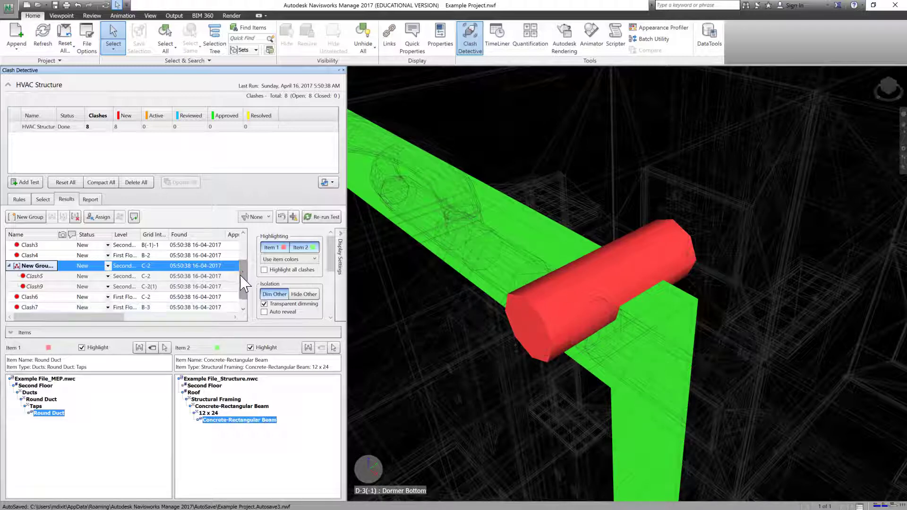
Step: Finish the group name, then put Clash3 and Clash4 each into its own new group
{"action": "left_click_drag", "start_coordinate": [240, 276], "coordinate": [240, 237]}
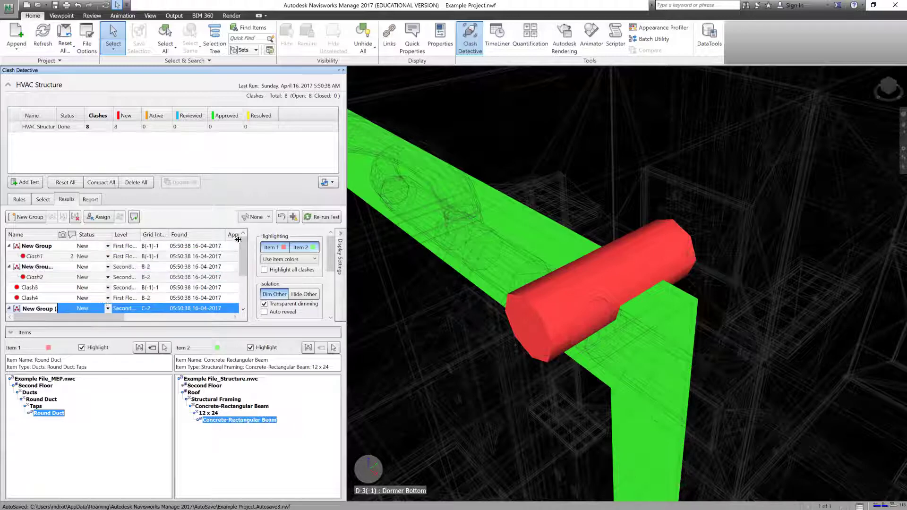
{"action": "left_click", "coordinate": [243, 309]}
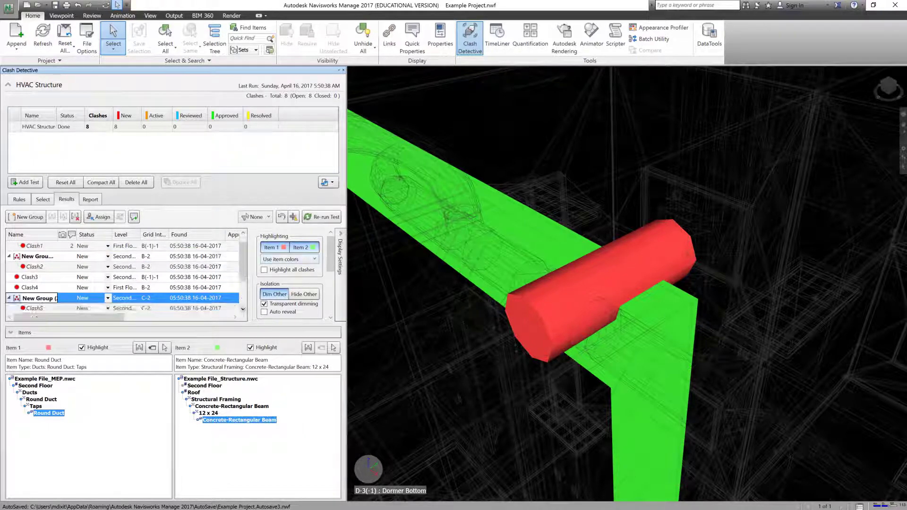
{"action": "left_click", "coordinate": [48, 277]}
{"action": "right_click", "coordinate": [46, 277]}
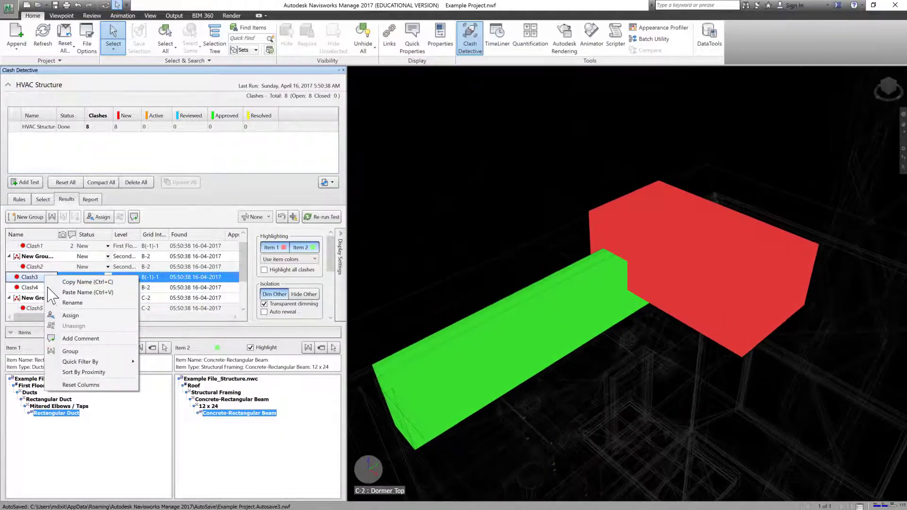
{"action": "left_click", "coordinate": [71, 351]}
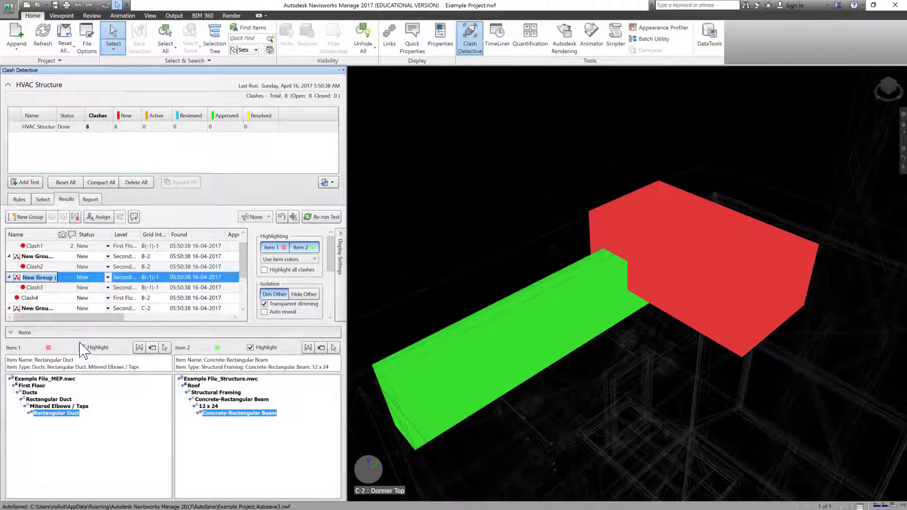
{"action": "right_click", "coordinate": [48, 299]}
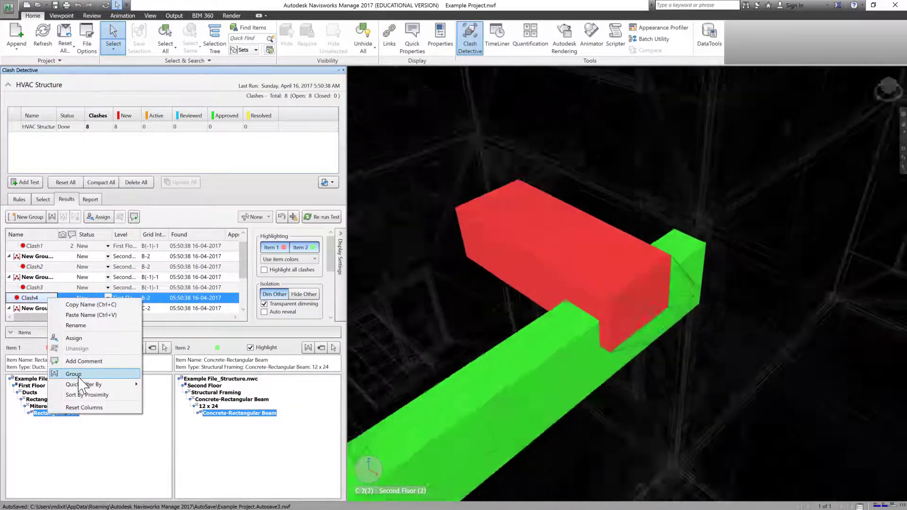
{"action": "left_click", "coordinate": [73, 374]}
Step: Put Clash6 and Clash7 each into its own new group
{"action": "scroll", "coordinate": [73, 290], "scroll_direction": "down", "scroll_amount": 2}
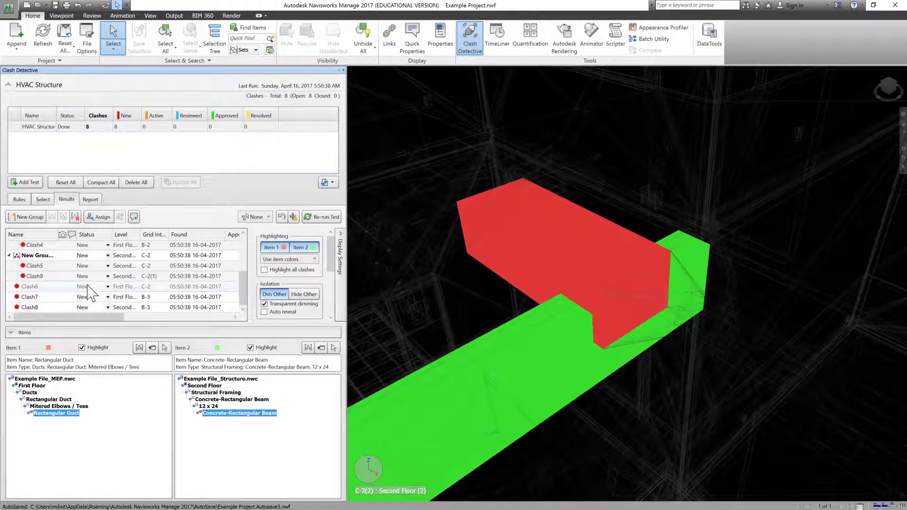
{"action": "left_click", "coordinate": [41, 287]}
{"action": "right_click", "coordinate": [41, 286]}
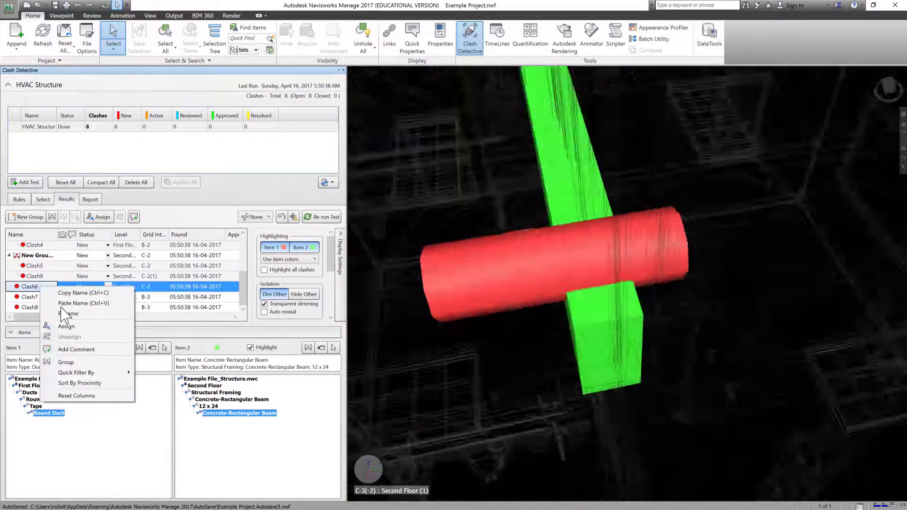
{"action": "left_click", "coordinate": [77, 362]}
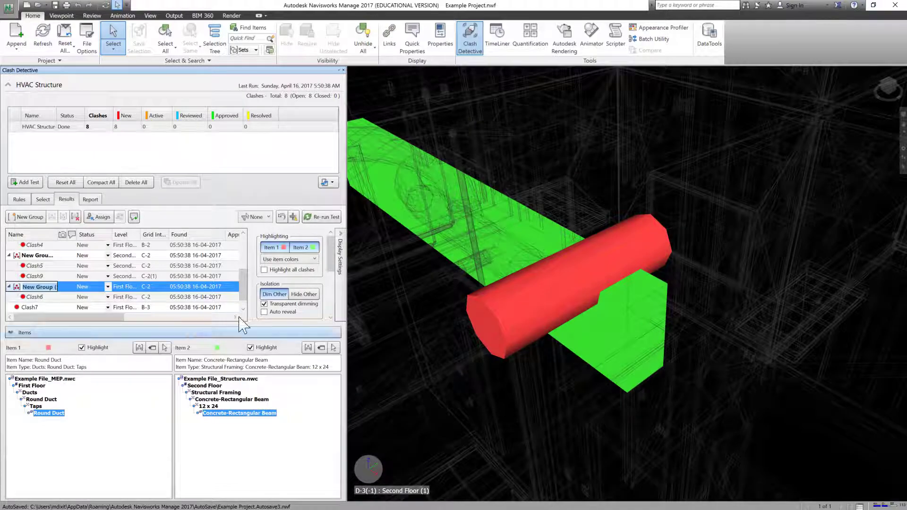
{"action": "left_click_drag", "start_coordinate": [243, 289], "coordinate": [243, 302]}
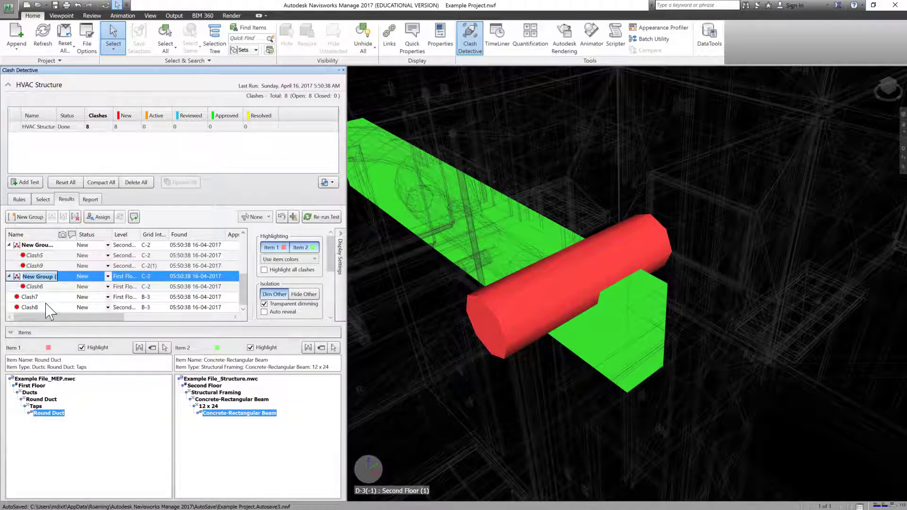
{"action": "right_click", "coordinate": [40, 297]}
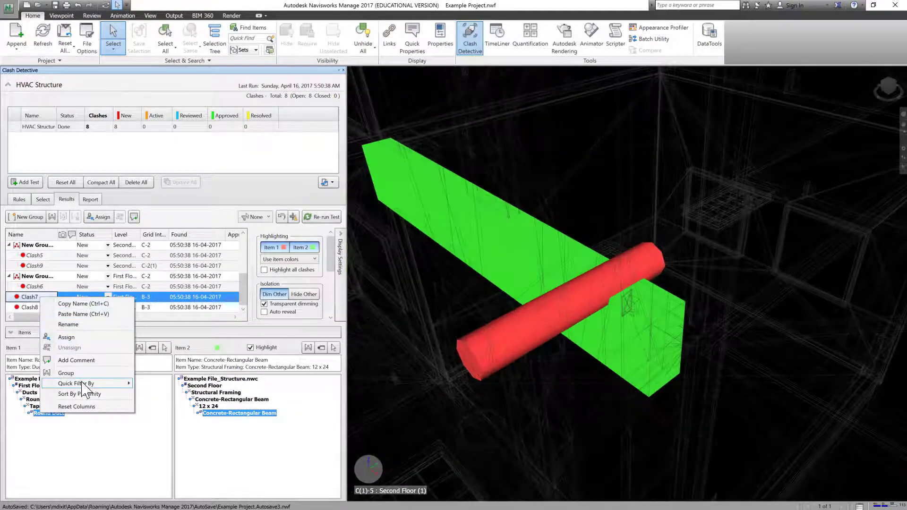
{"action": "left_click", "coordinate": [71, 373]}
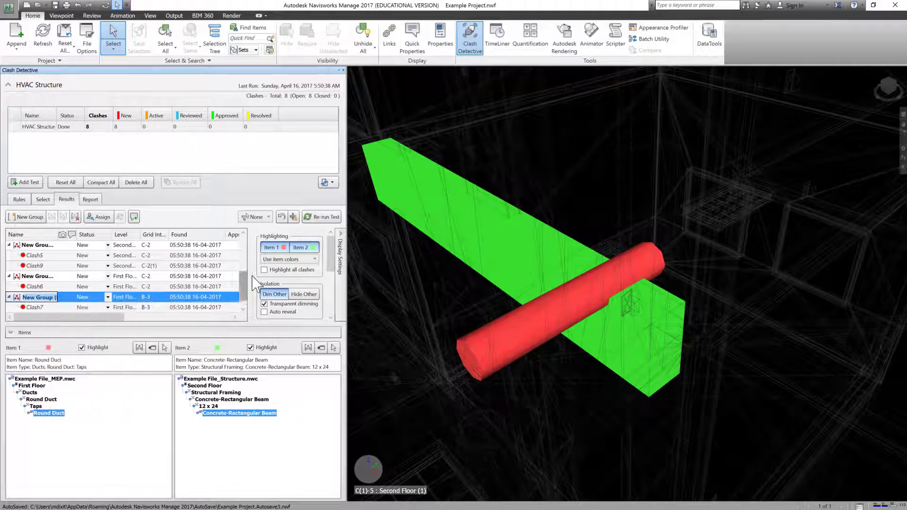
Step: Resize the results panels and review the round duct clash in the C-2 group
{"action": "left_click_drag", "start_coordinate": [246, 300], "coordinate": [255, 333]}
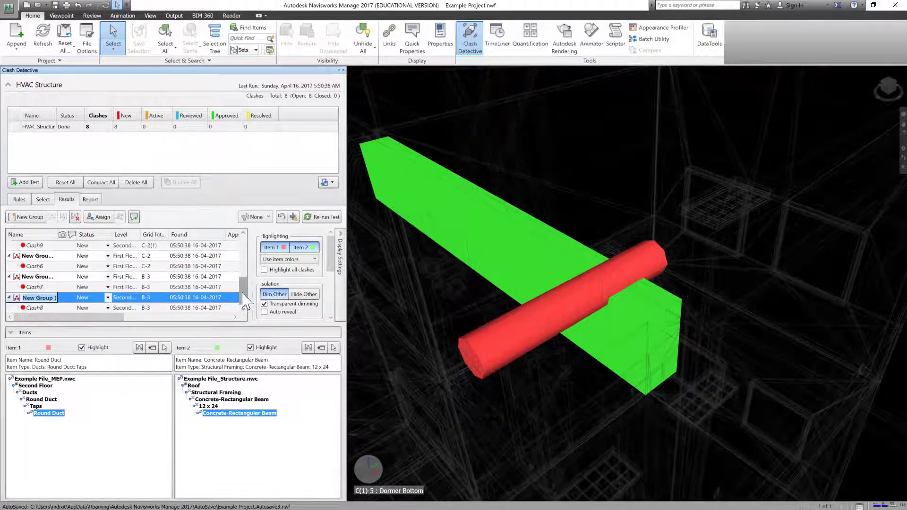
{"action": "left_click_drag", "start_coordinate": [243, 291], "coordinate": [233, 243]}
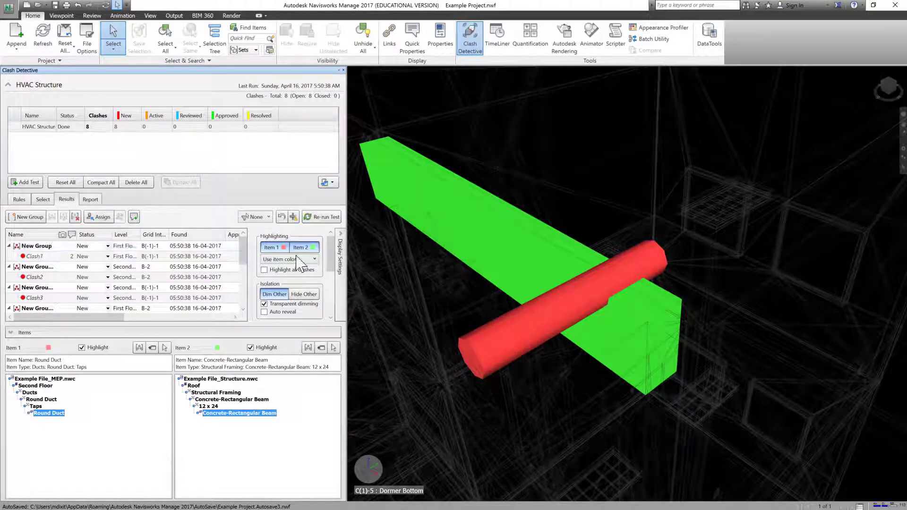
{"action": "left_click_drag", "start_coordinate": [244, 258], "coordinate": [245, 270]}
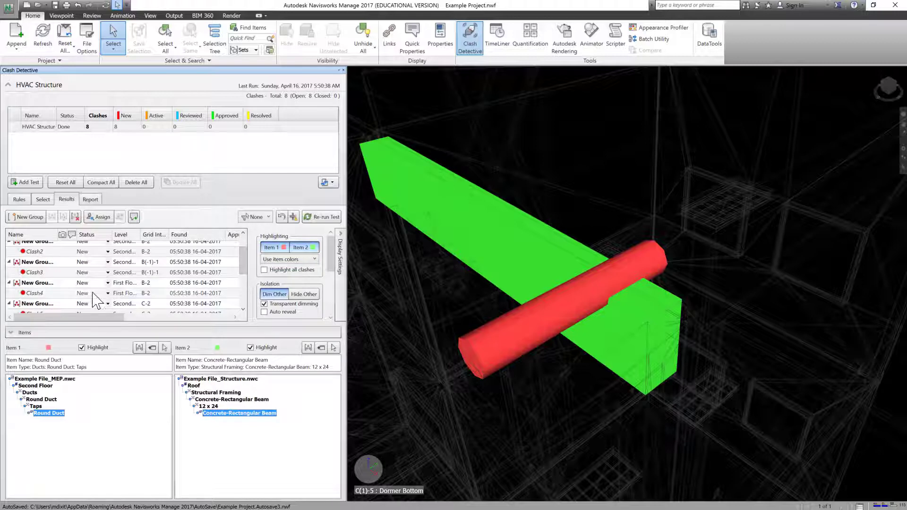
{"action": "scroll", "coordinate": [245, 310], "scroll_direction": "down", "scroll_amount": 1}
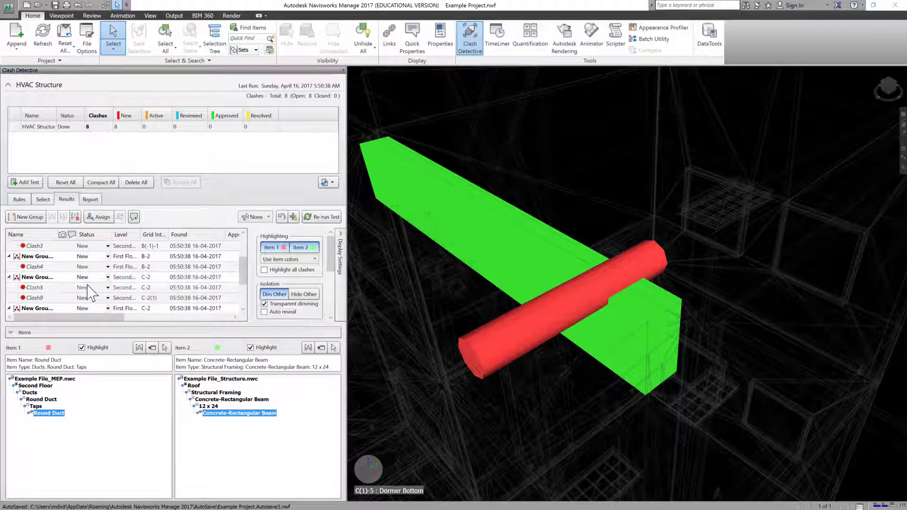
{"action": "left_click", "coordinate": [37, 278]}
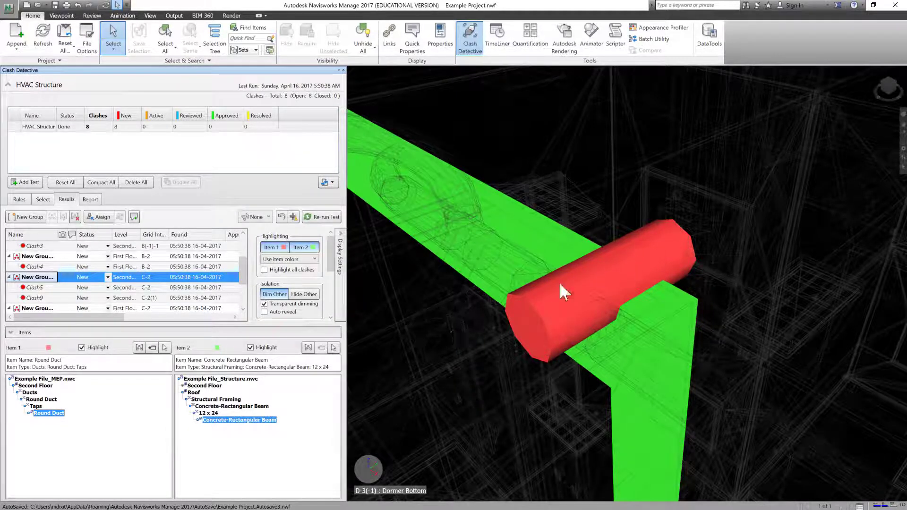
Step: In Options under Model > Performance, enable Close NWC/NWD files on load and apply
{"action": "left_click", "coordinate": [9, 8]}
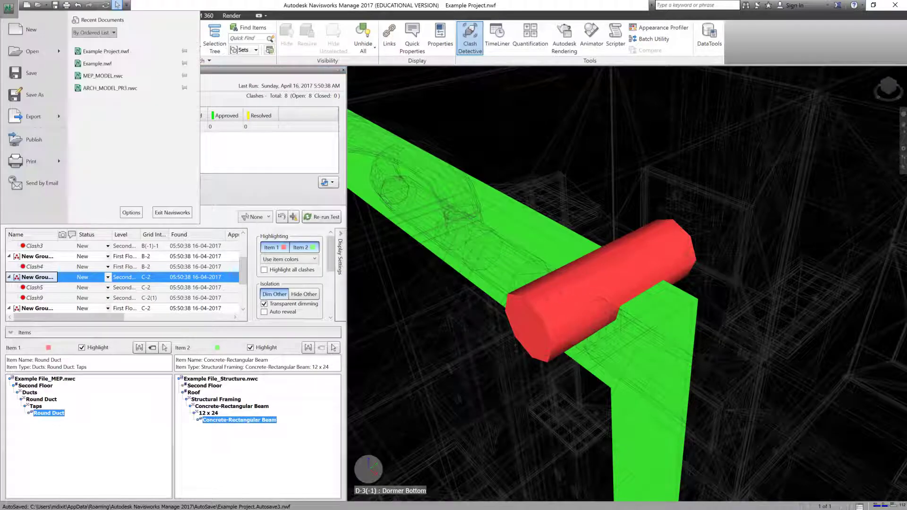
{"action": "left_click", "coordinate": [130, 212]}
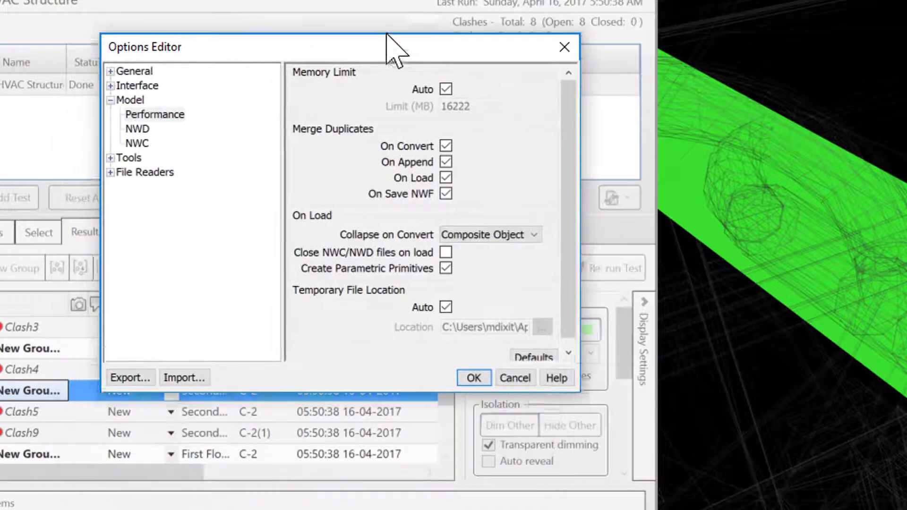
{"action": "left_click_drag", "start_coordinate": [387, 35], "coordinate": [386, 19]}
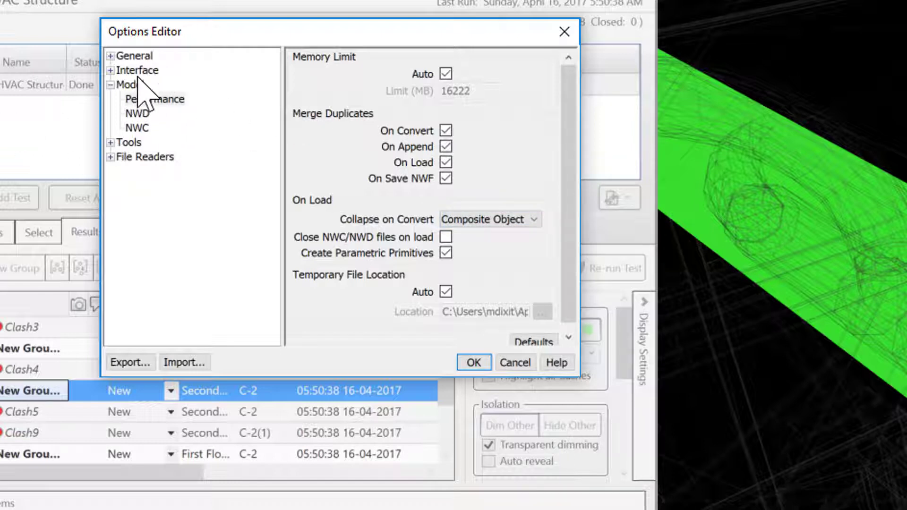
{"action": "left_click", "coordinate": [157, 99]}
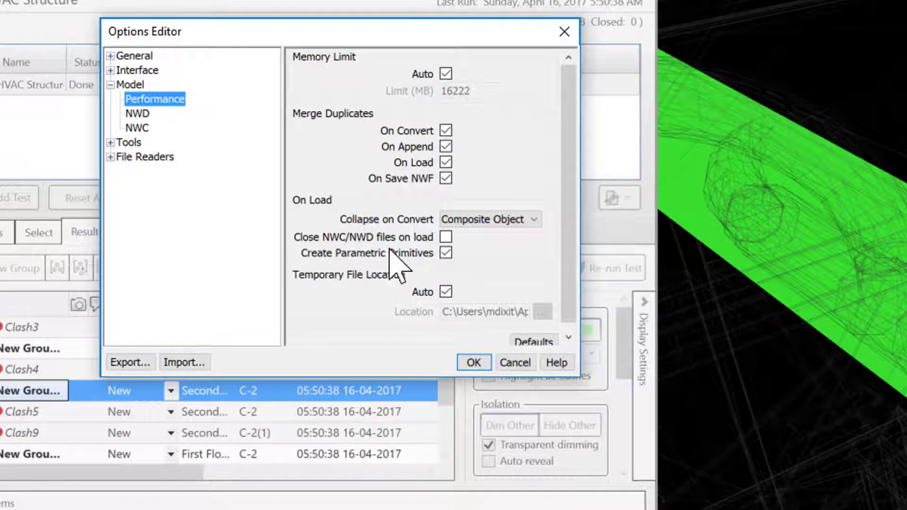
{"action": "left_click", "coordinate": [446, 236]}
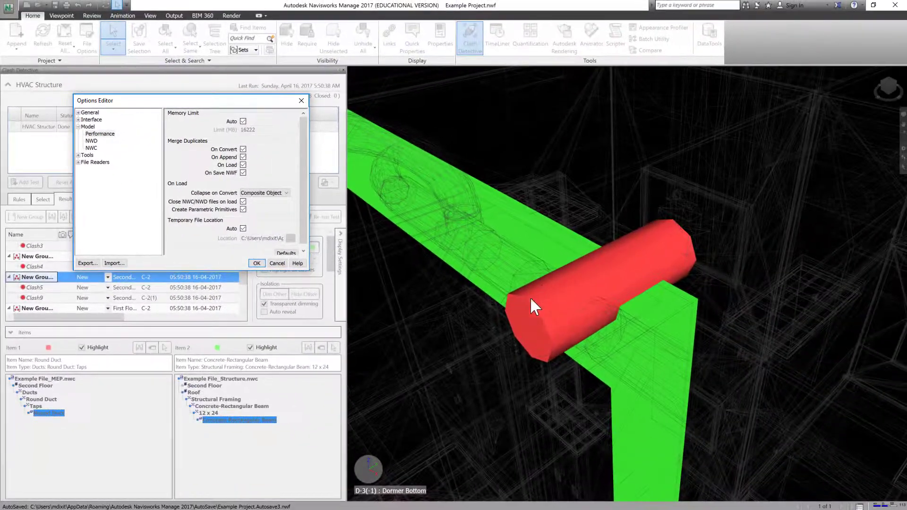
{"action": "left_click", "coordinate": [257, 263]}
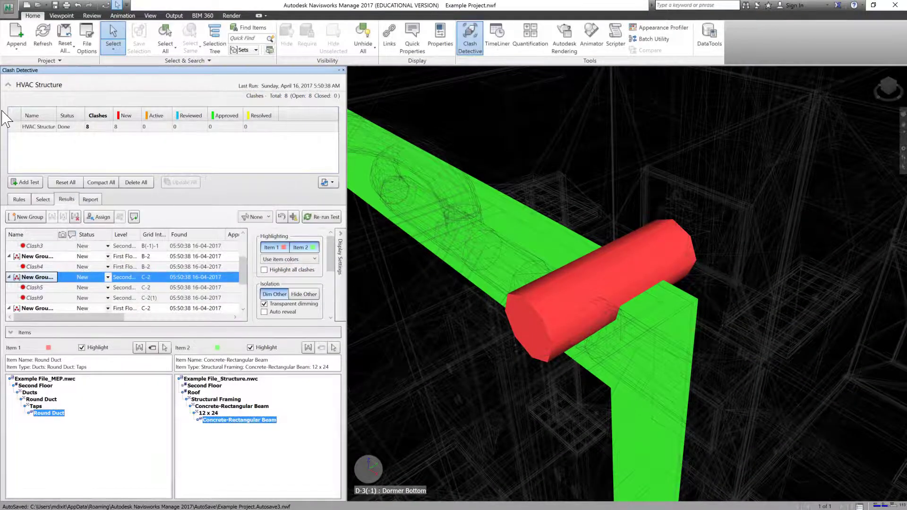
Step: Save the project and exit Navisworks
{"action": "left_click", "coordinate": [55, 6]}
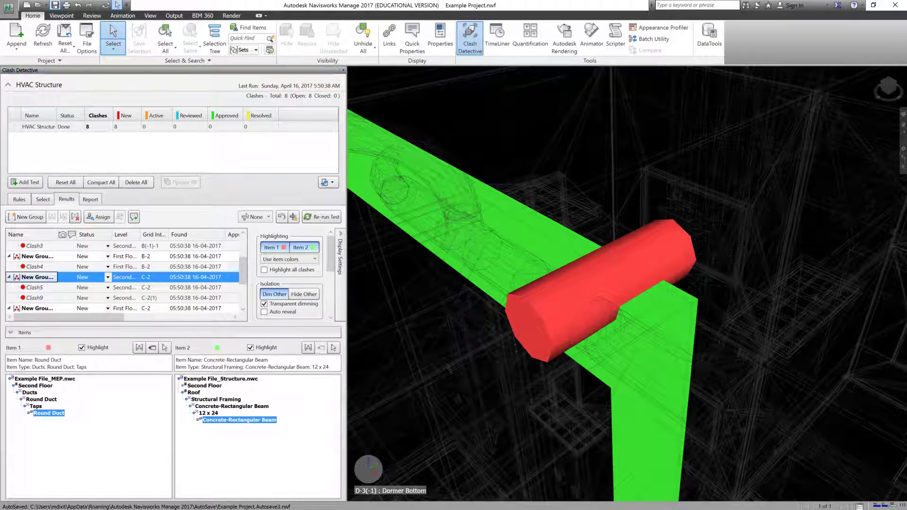
{"action": "left_click", "coordinate": [9, 9]}
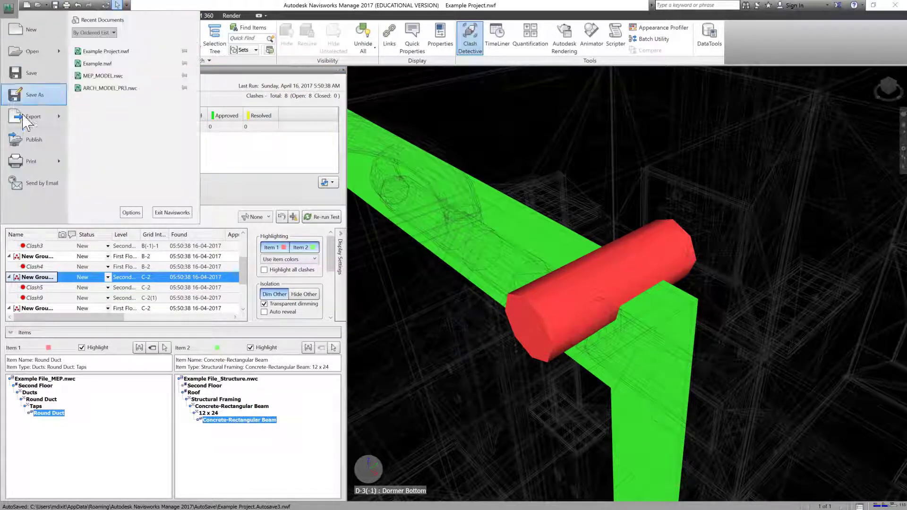
{"action": "left_click", "coordinate": [178, 215]}
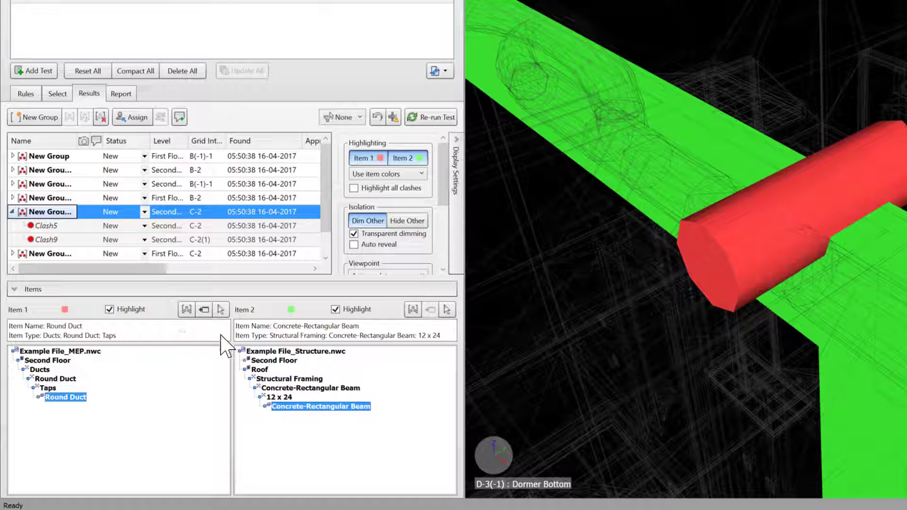
Step: Try SwitchBack on Item 1's Round Duct and dismiss the connection error
{"action": "left_click", "coordinate": [204, 310]}
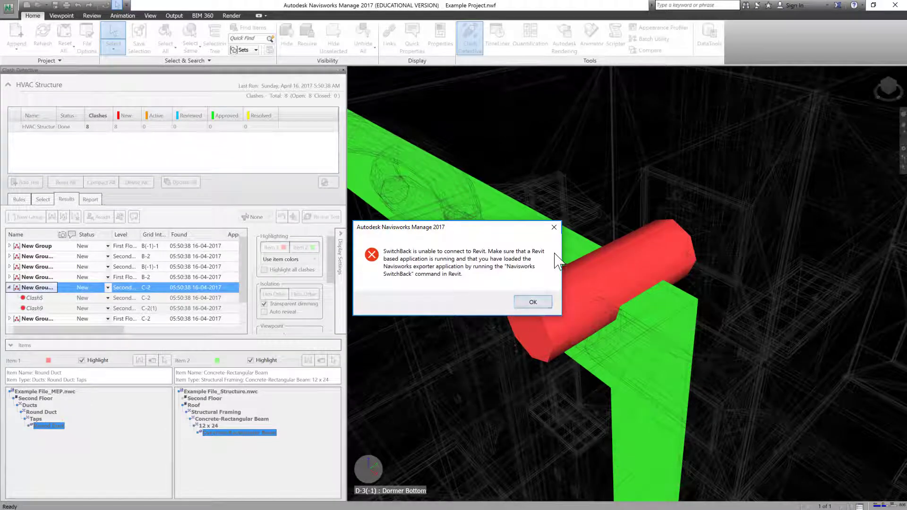
{"action": "left_click", "coordinate": [555, 228]}
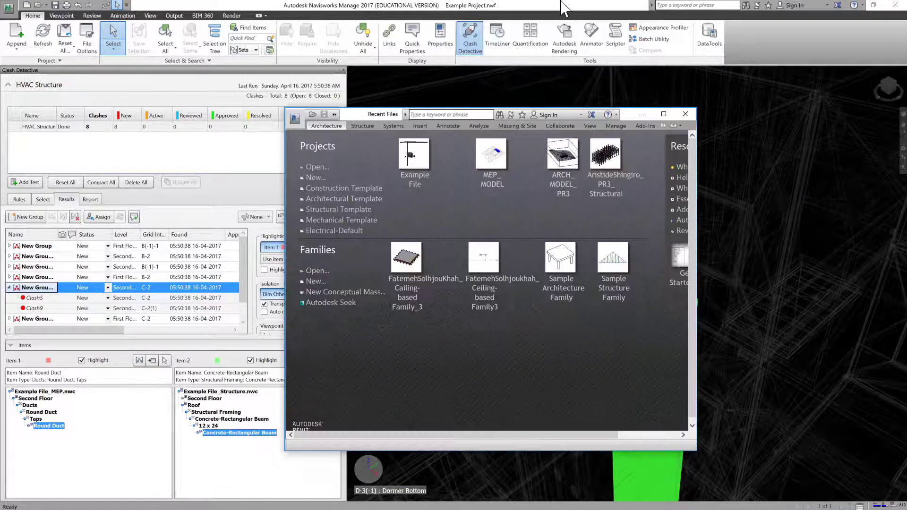
Step: Open the recent Example File project, activate Navisworks SwitchBack 2017, then close the project
{"action": "left_click", "coordinate": [665, 116]}
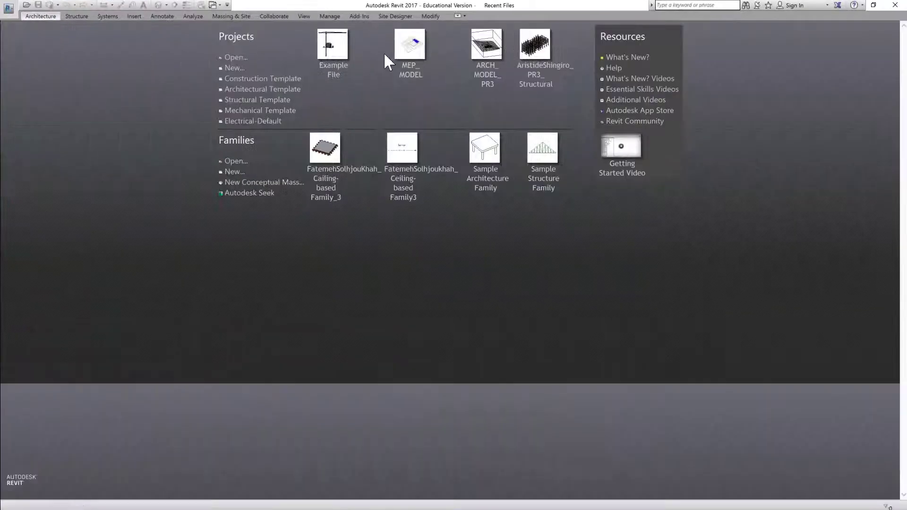
{"action": "left_click", "coordinate": [551, 55]}
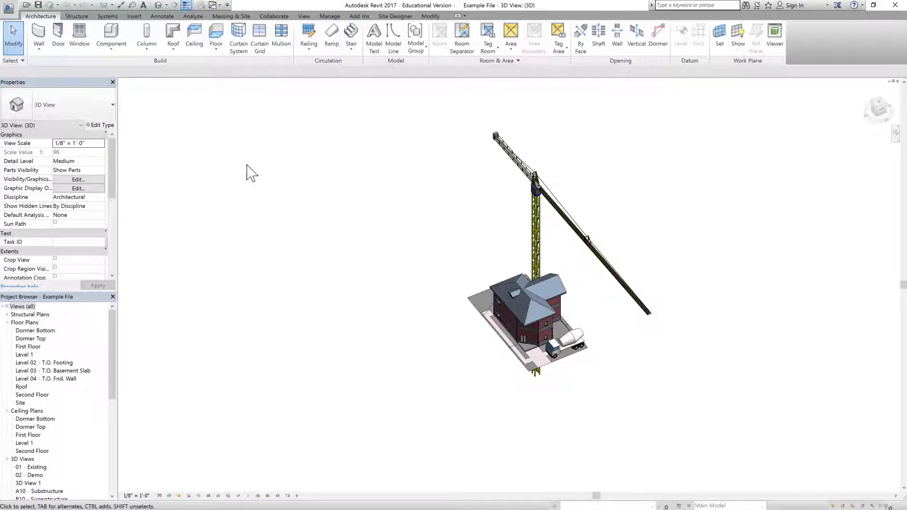
{"action": "left_click", "coordinate": [359, 16]}
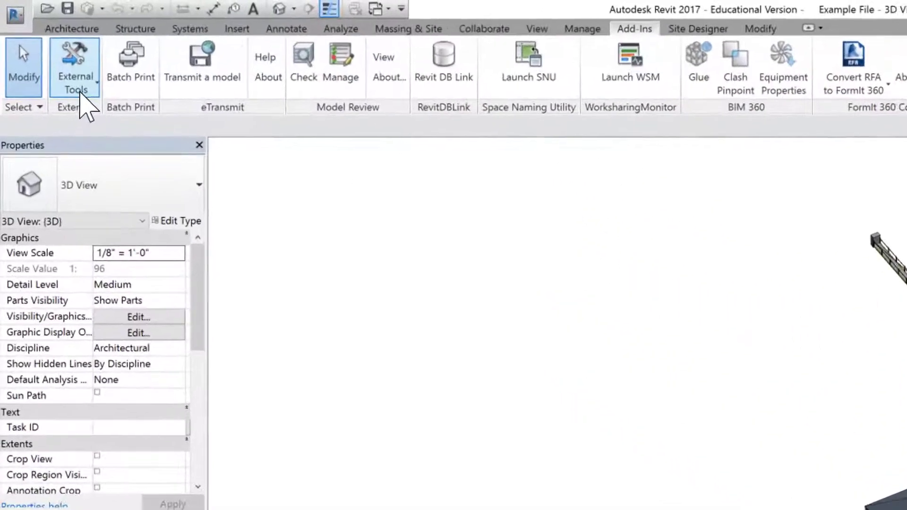
{"action": "left_click", "coordinate": [43, 41]}
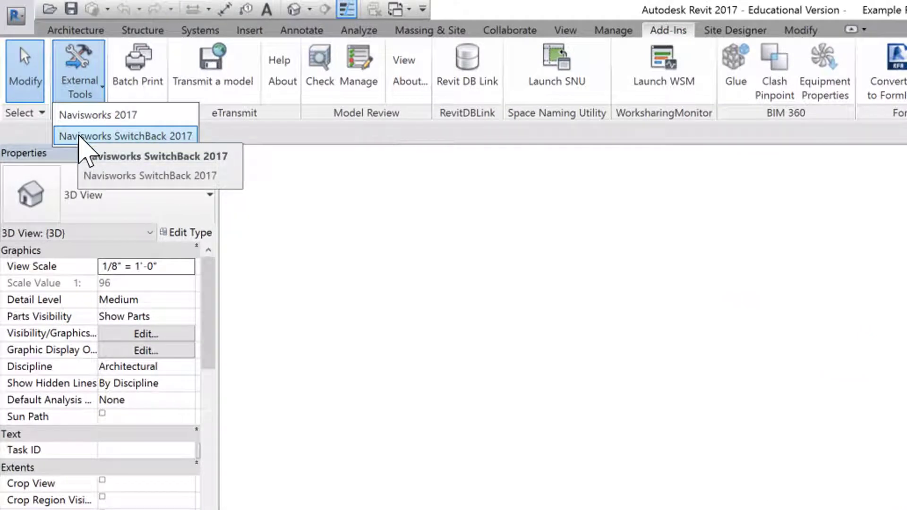
{"action": "left_click", "coordinate": [79, 137]}
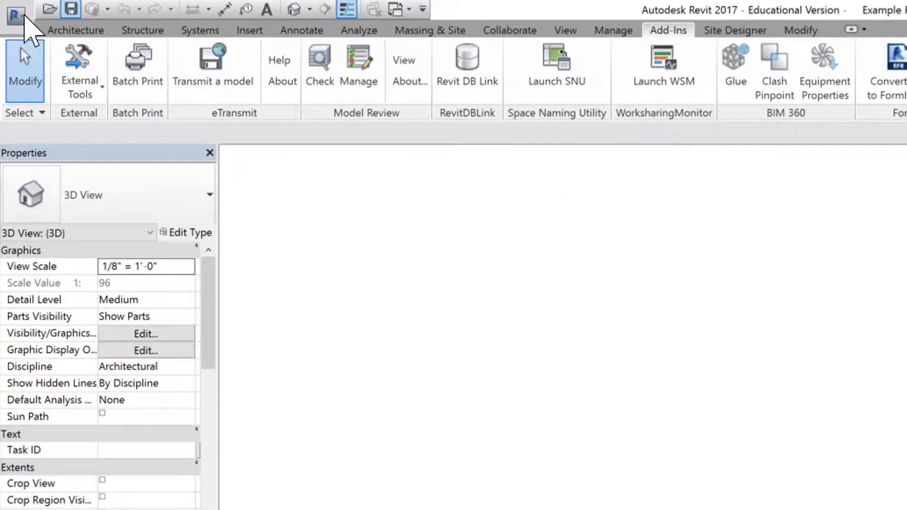
{"action": "left_click", "coordinate": [17, 16]}
{"action": "left_click", "coordinate": [40, 494]}
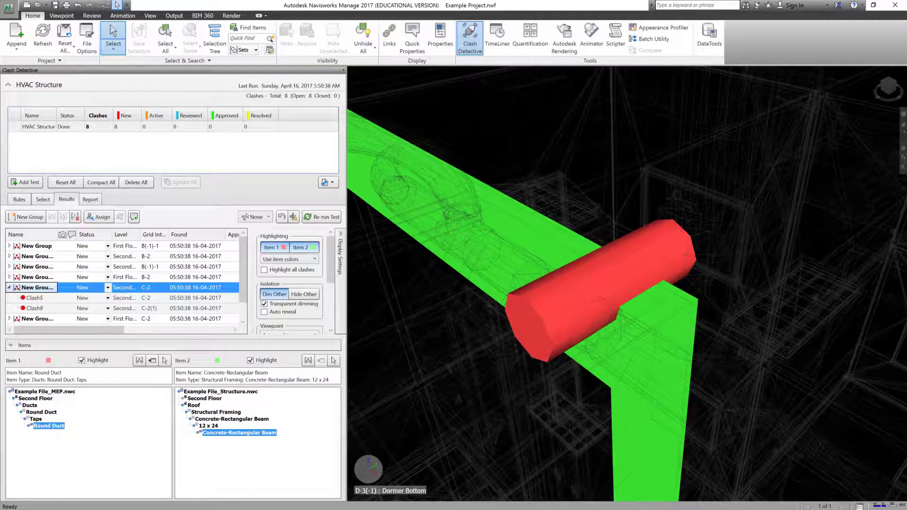
Step: SwitchBack Item 1 to open the 14-inch Round Duct in Revit's Example File_MEP 3D view
{"action": "left_click", "coordinate": [152, 360]}
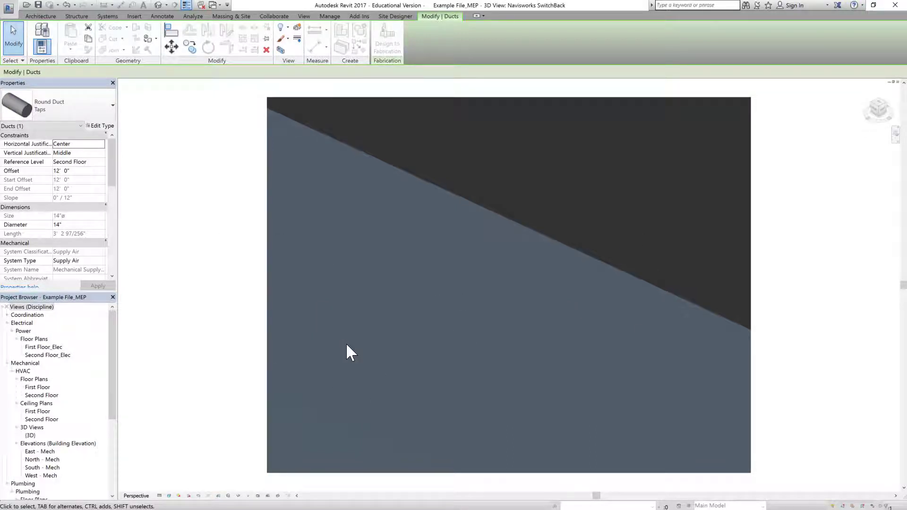
Step: Switch to the Second Floor HVAC plan and zoom in on the 14-inch Round Duct tap
{"action": "double_click", "coordinate": [38, 387]}
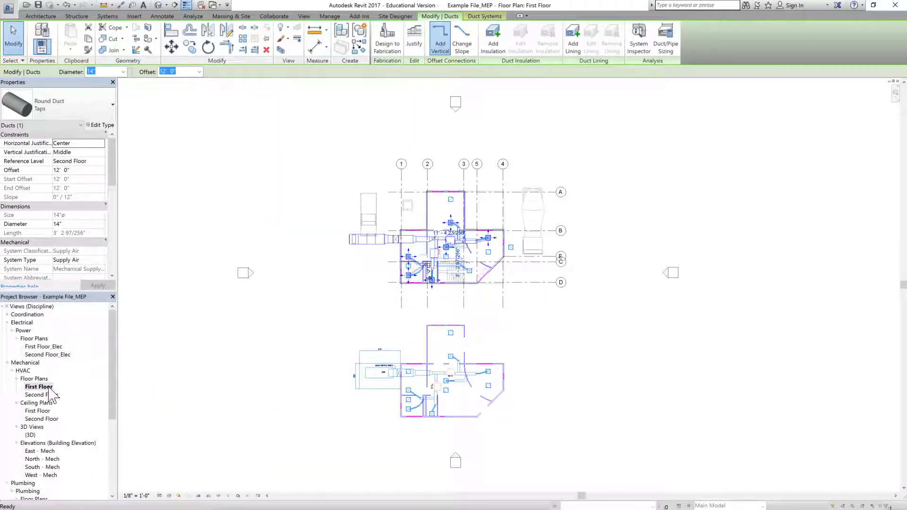
{"action": "scroll", "coordinate": [400, 245], "scroll_direction": "up", "scroll_amount": 4}
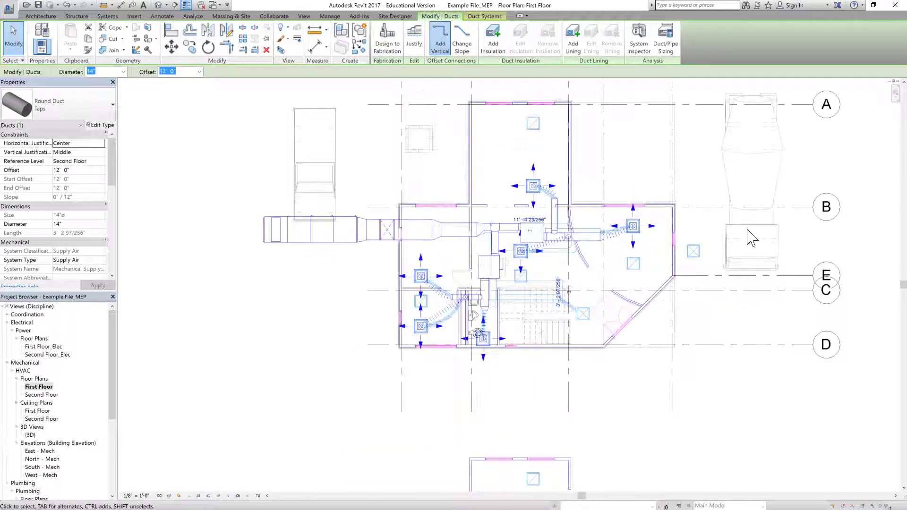
{"action": "key", "text": "ctrl+Tab"}
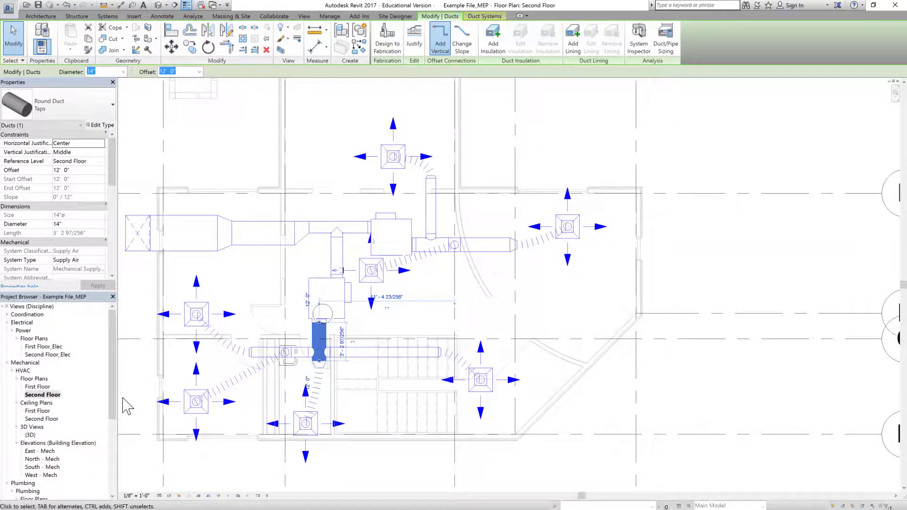
{"action": "scroll", "coordinate": [128, 404], "scroll_direction": "up", "scroll_amount": 1}
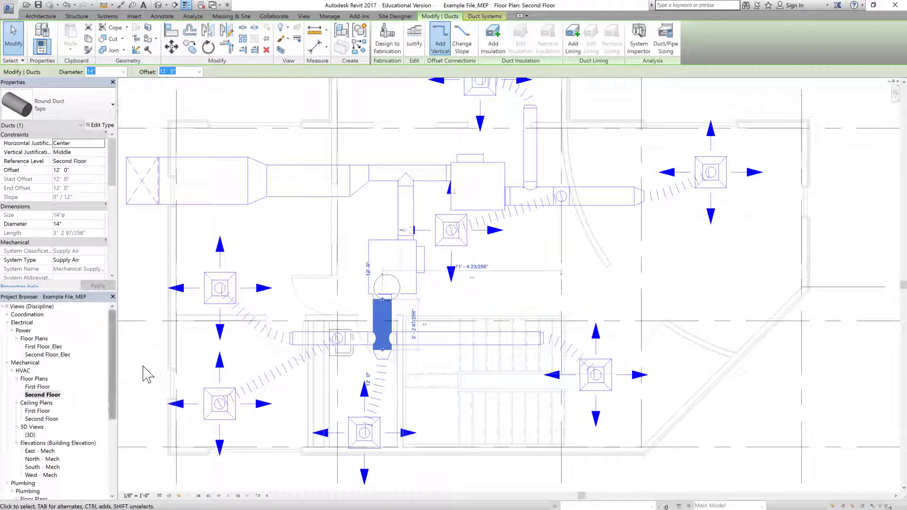
{"action": "scroll", "coordinate": [136, 369], "scroll_direction": "up", "scroll_amount": 1}
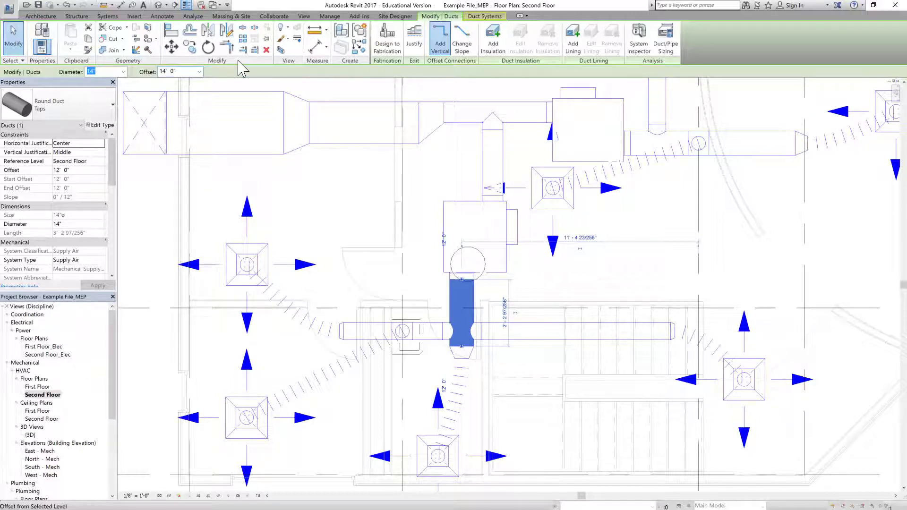
Step: Apply the 14' 0" duct offset and delete the elements causing the tap-attachment error
{"action": "key", "text": "Return"}
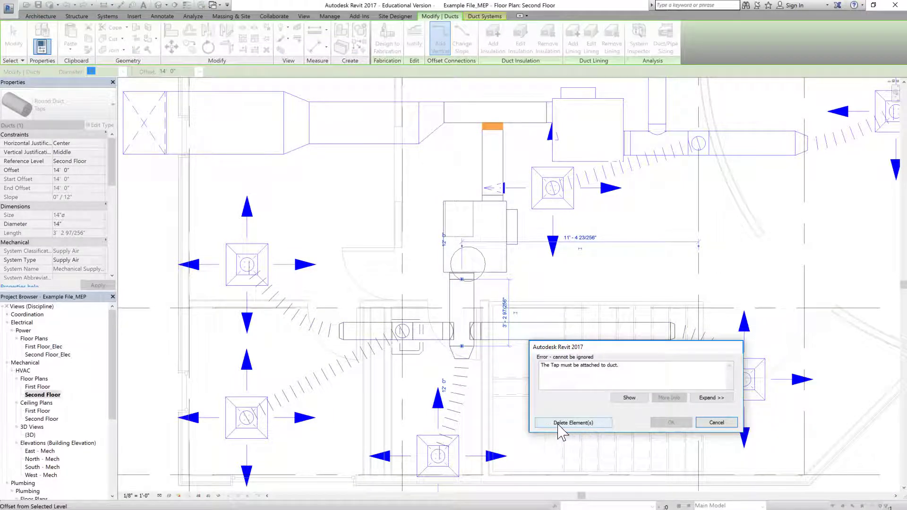
{"action": "left_click", "coordinate": [585, 422]}
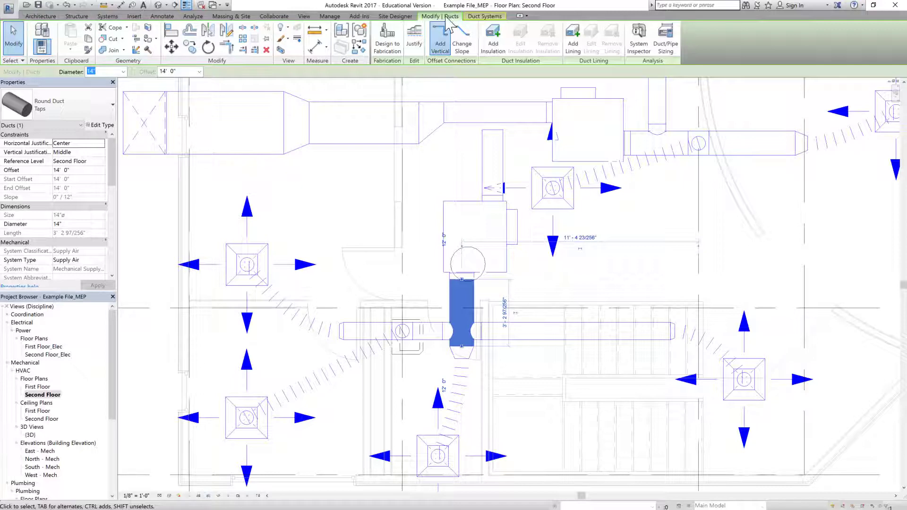
Step: From the Default 3D View, export to Navisworks 2017, overwriting Example File_MEP.nwc
{"action": "left_click", "coordinate": [359, 16]}
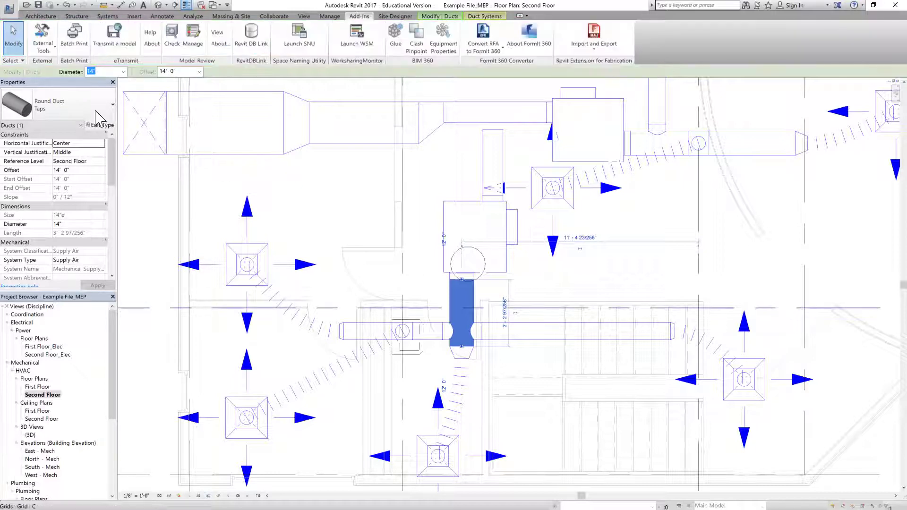
{"action": "left_click", "coordinate": [159, 6]}
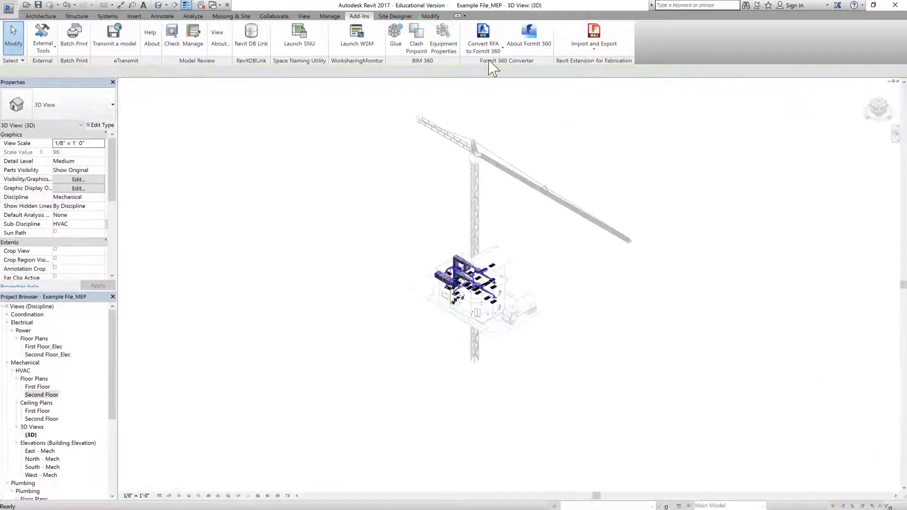
{"action": "scroll", "coordinate": [494, 243], "scroll_direction": "up", "scroll_amount": 5}
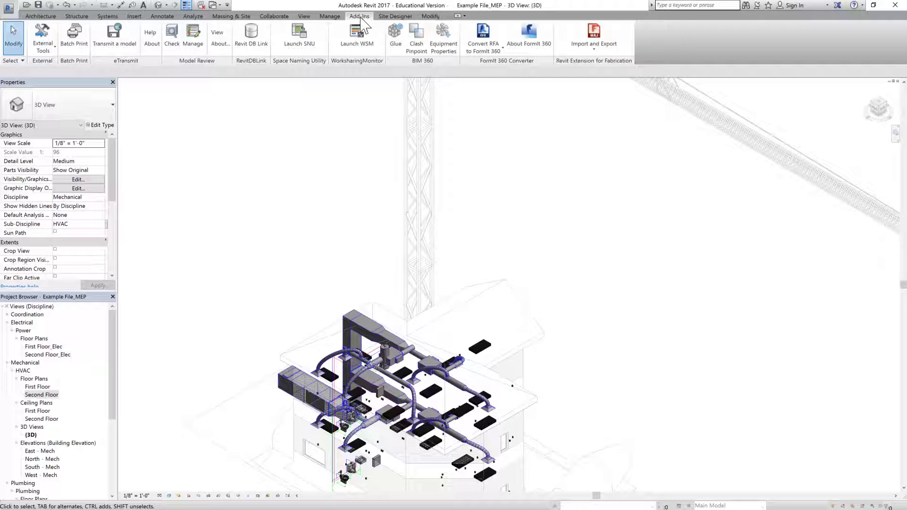
{"action": "left_click", "coordinate": [42, 36]}
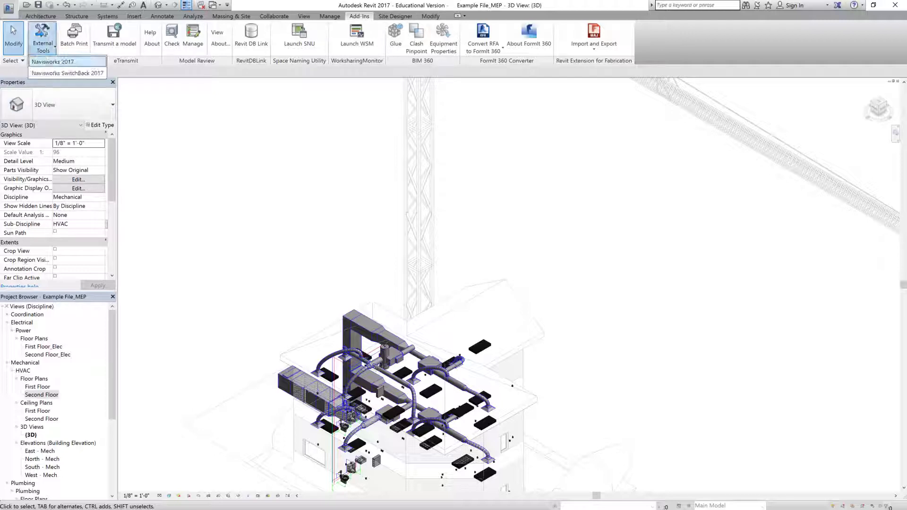
{"action": "left_click", "coordinate": [47, 59]}
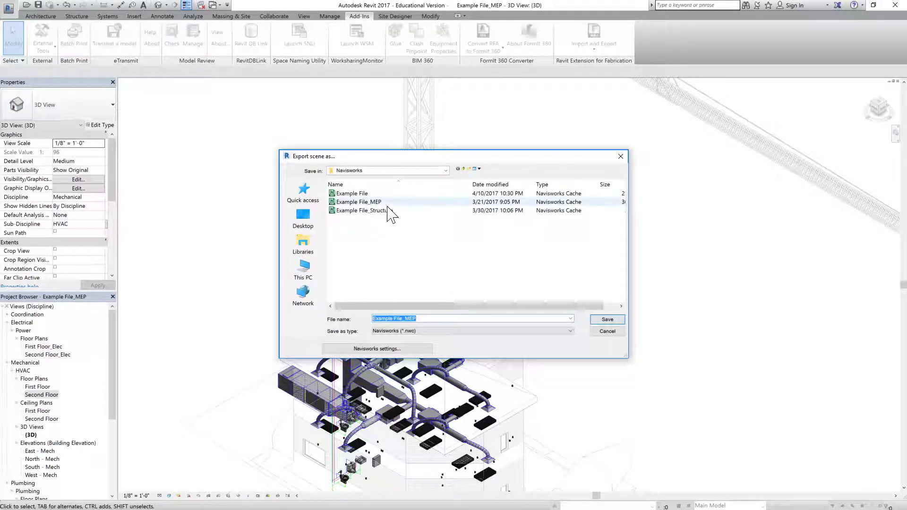
{"action": "left_click", "coordinate": [605, 321]}
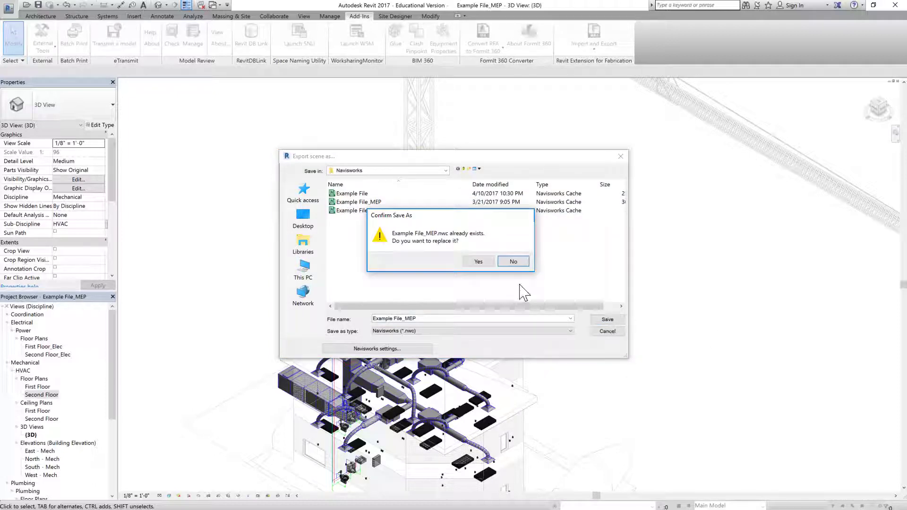
{"action": "left_click", "coordinate": [478, 262]}
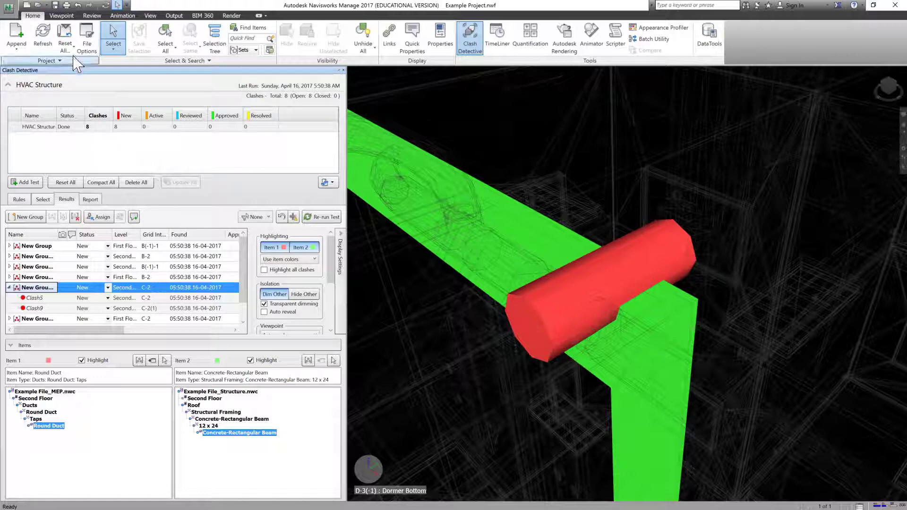
Step: Refresh the models, re-run HVAC Structure (7 active, 1 resolved), and select the first New Group
{"action": "left_click", "coordinate": [43, 34]}
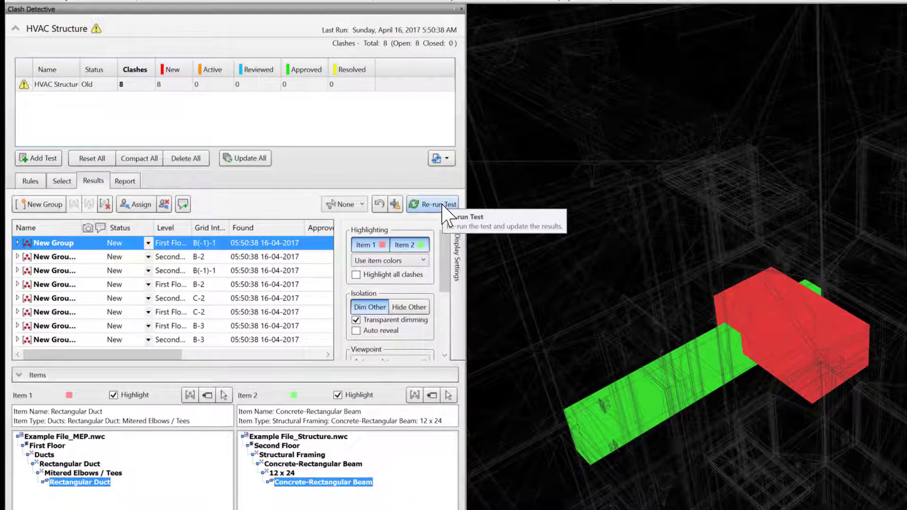
{"action": "left_click", "coordinate": [443, 205]}
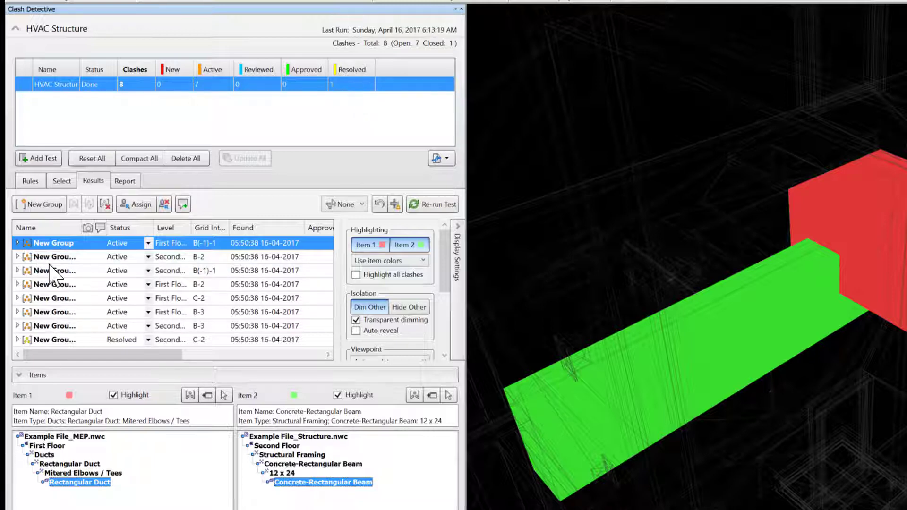
{"action": "left_click", "coordinate": [17, 256]}
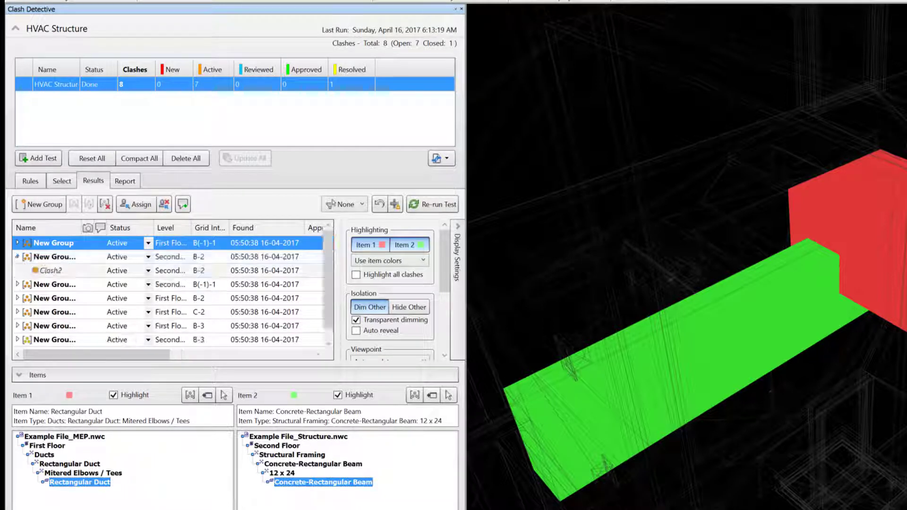
{"action": "left_click", "coordinate": [54, 284]}
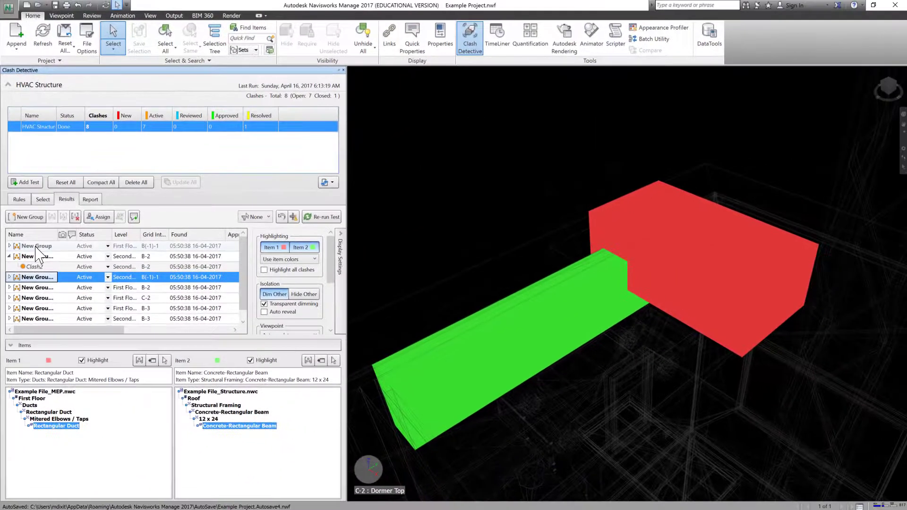
{"action": "left_click", "coordinate": [53, 243]}
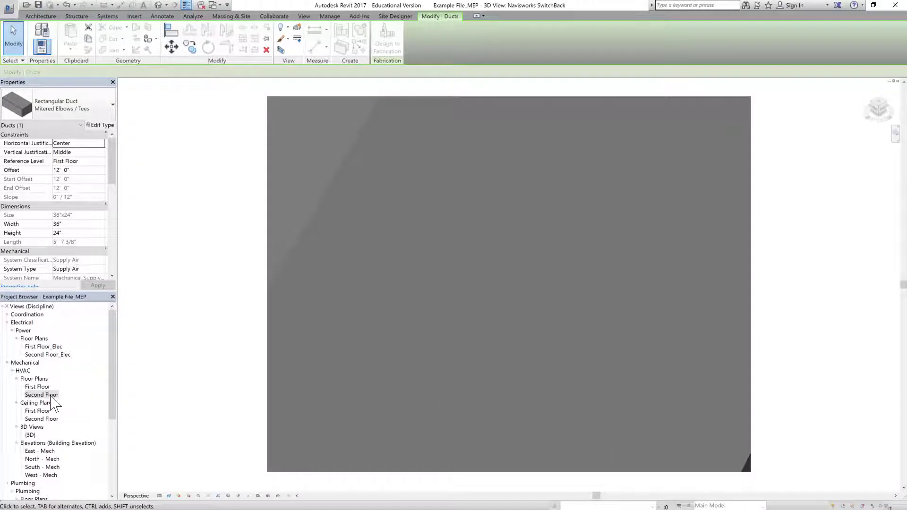
Step: In the First Floor HVAC plan, raise the 36"x24" rectangular duct's offset to 13' 0"
{"action": "double_click", "coordinate": [41, 387]}
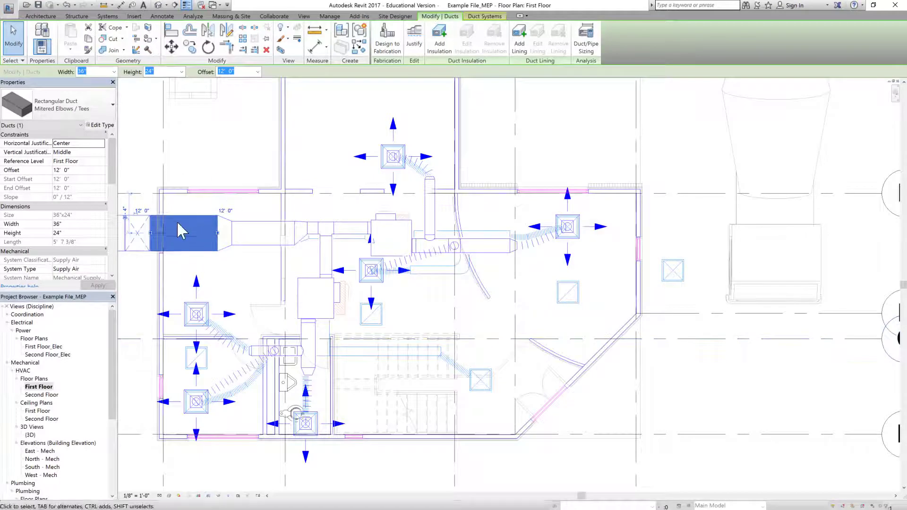
{"action": "scroll", "coordinate": [456, 275], "scroll_direction": "down", "scroll_amount": 2}
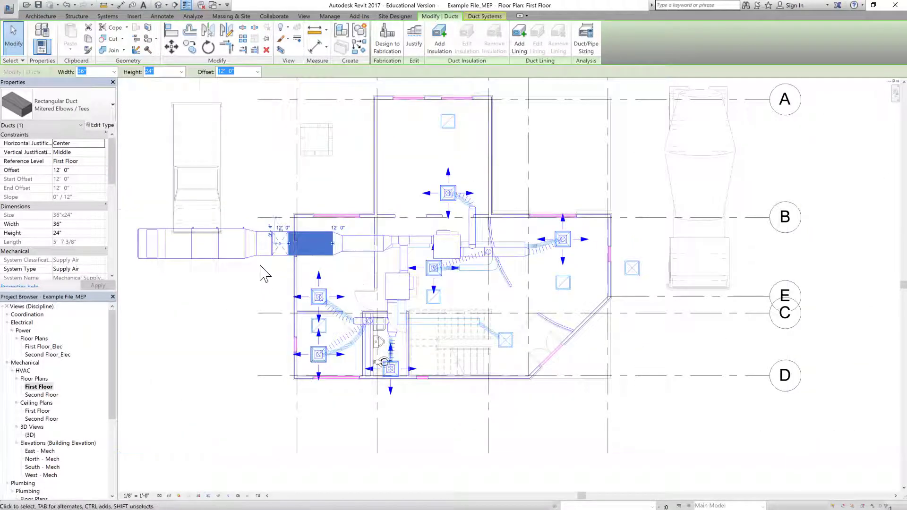
{"action": "scroll", "coordinate": [263, 269], "scroll_direction": "up", "scroll_amount": 3}
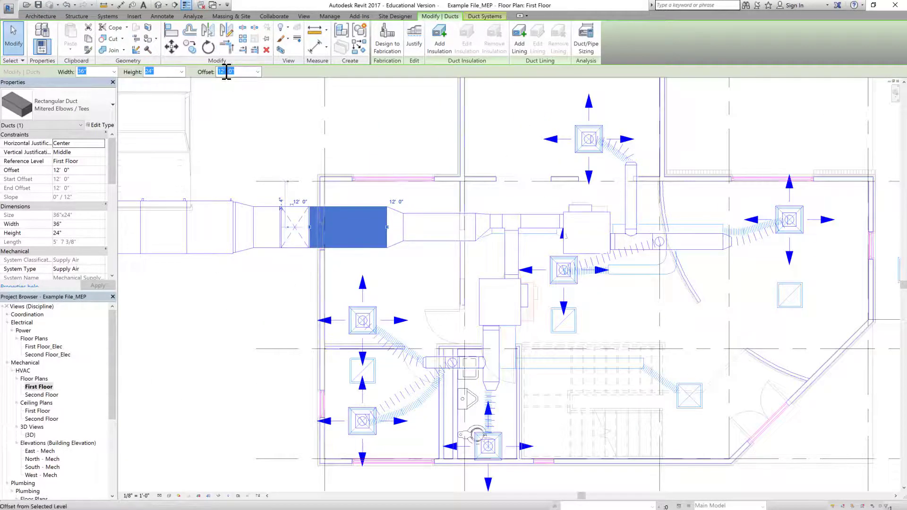
{"action": "left_click", "coordinate": [226, 72]}
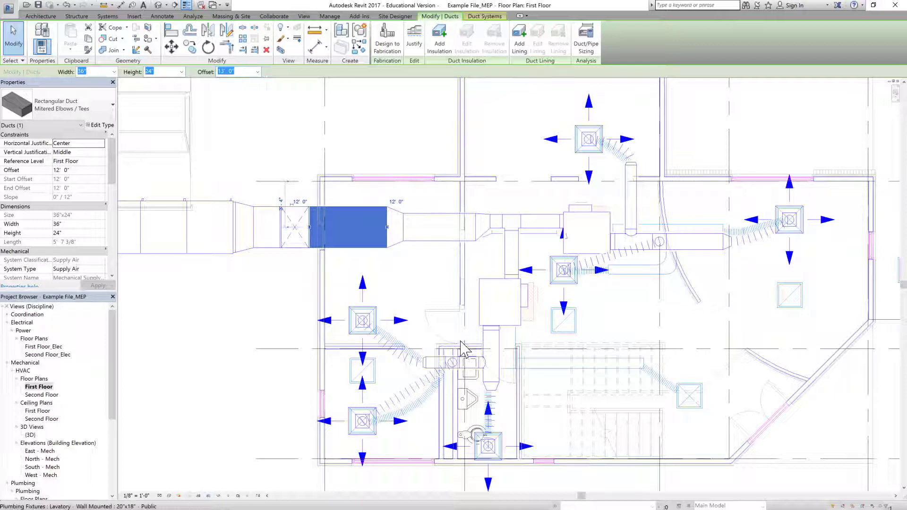
{"action": "key", "text": "Return"}
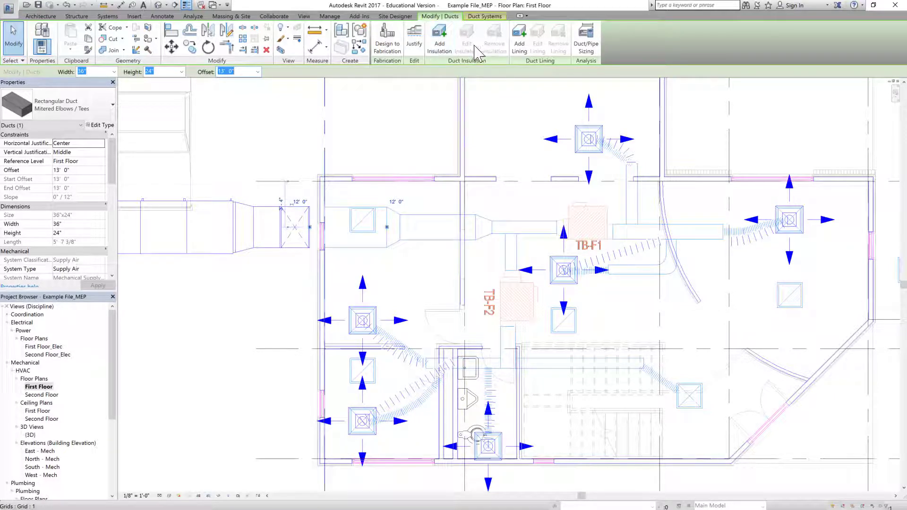
Step: Re-export the 3D view as Example File_MEP, replacing the existing Navisworks file
{"action": "left_click", "coordinate": [158, 5]}
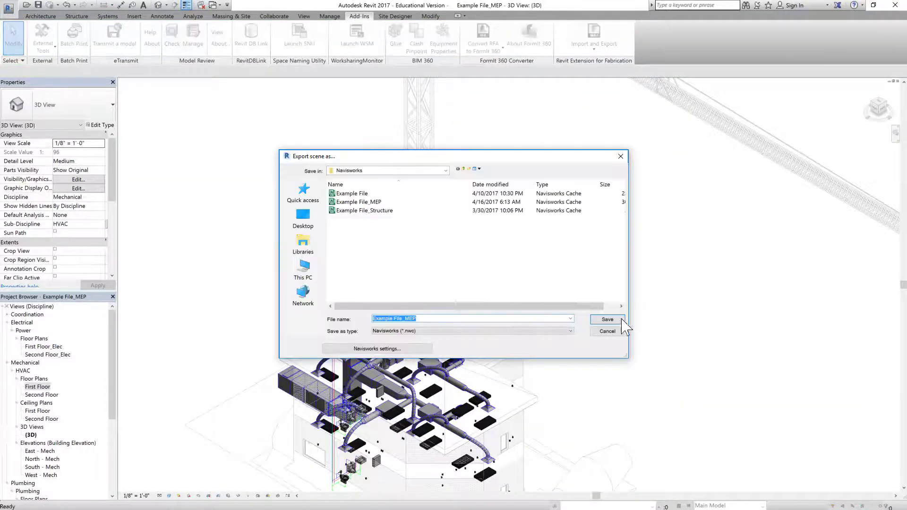
{"action": "left_click", "coordinate": [607, 320]}
{"action": "left_click", "coordinate": [482, 262]}
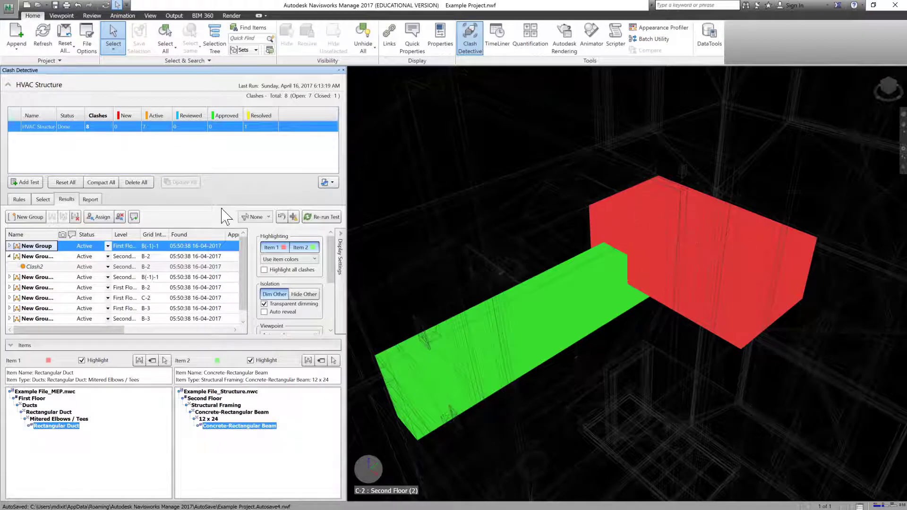
Step: Refresh the models and re-run HVAC Structure, leaving 3 active and 5 resolved clashes
{"action": "left_click", "coordinate": [43, 37]}
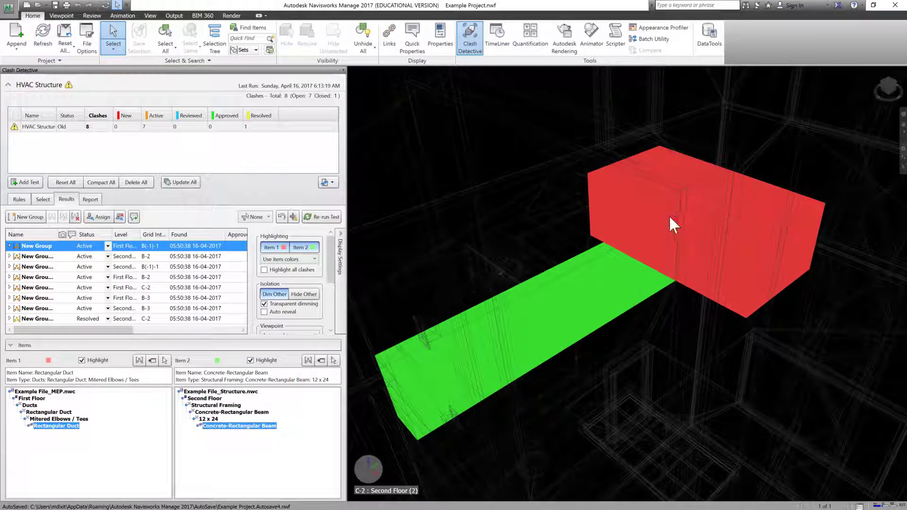
{"action": "left_click", "coordinate": [322, 217]}
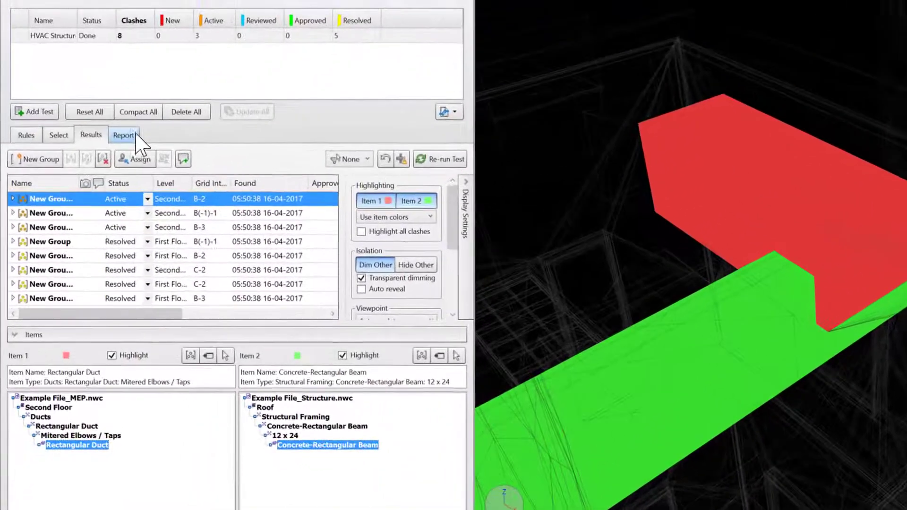
{"action": "left_click", "coordinate": [90, 199]}
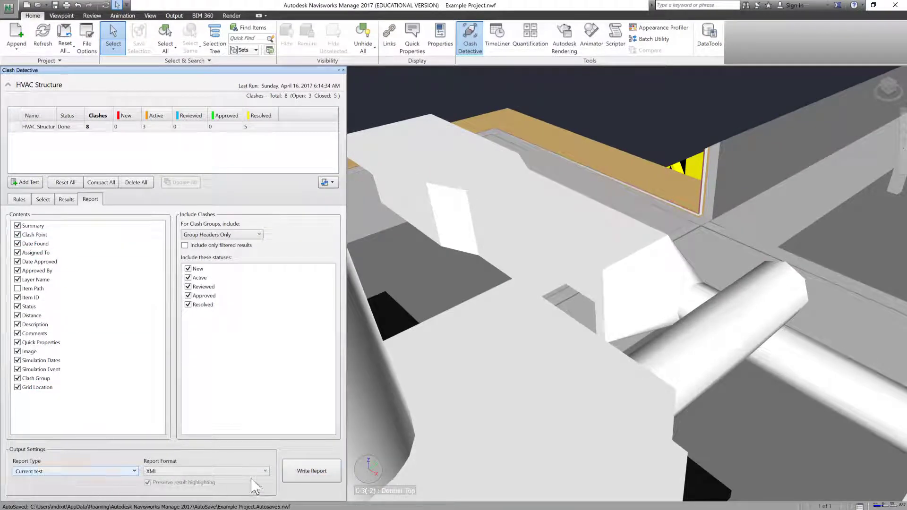
Step: Set the report to Current test for HVAC Structure in HTML format
{"action": "left_click", "coordinate": [133, 471]}
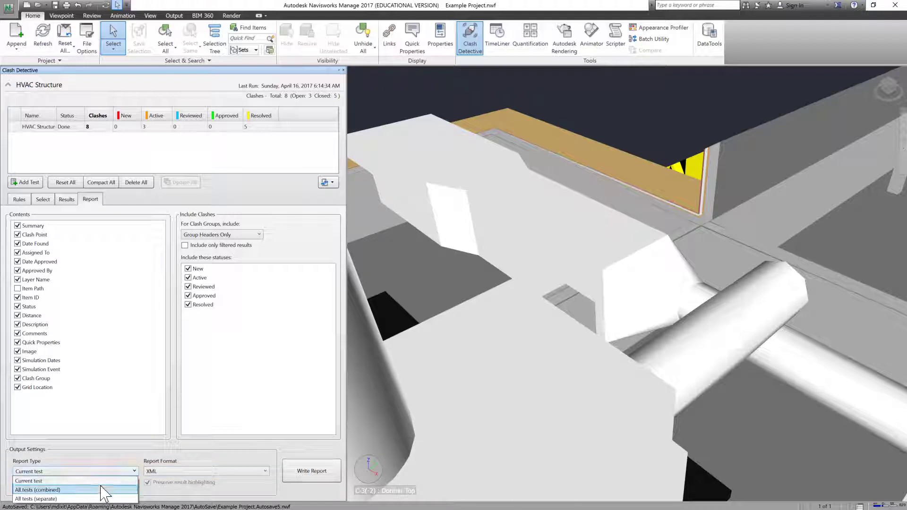
{"action": "left_click", "coordinate": [94, 458]}
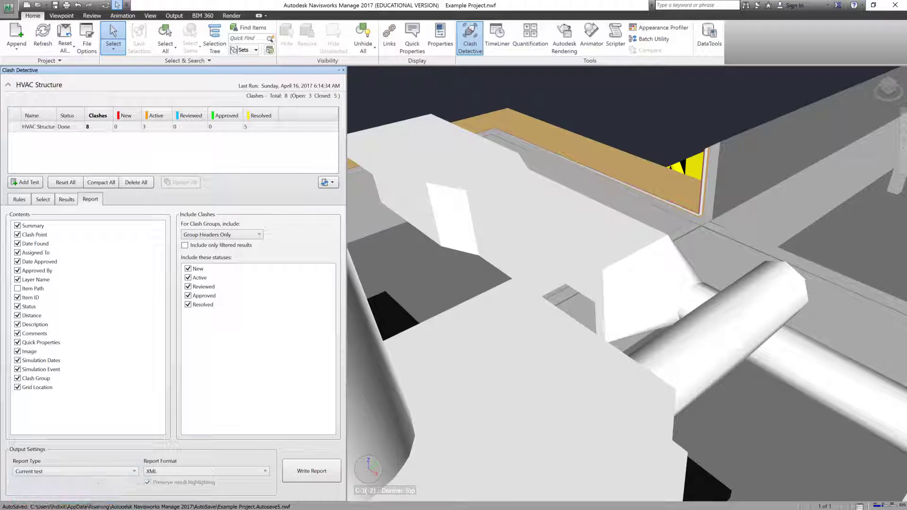
{"action": "left_click", "coordinate": [53, 126]}
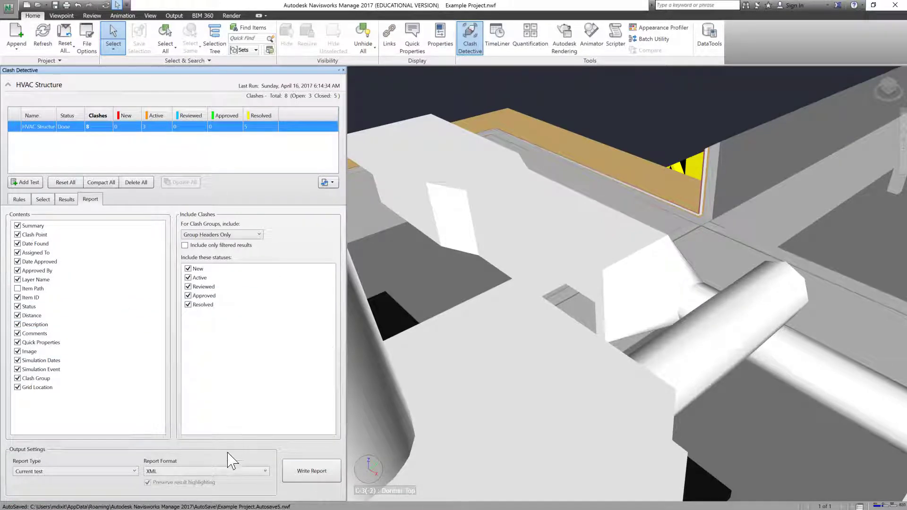
{"action": "left_click", "coordinate": [265, 471]}
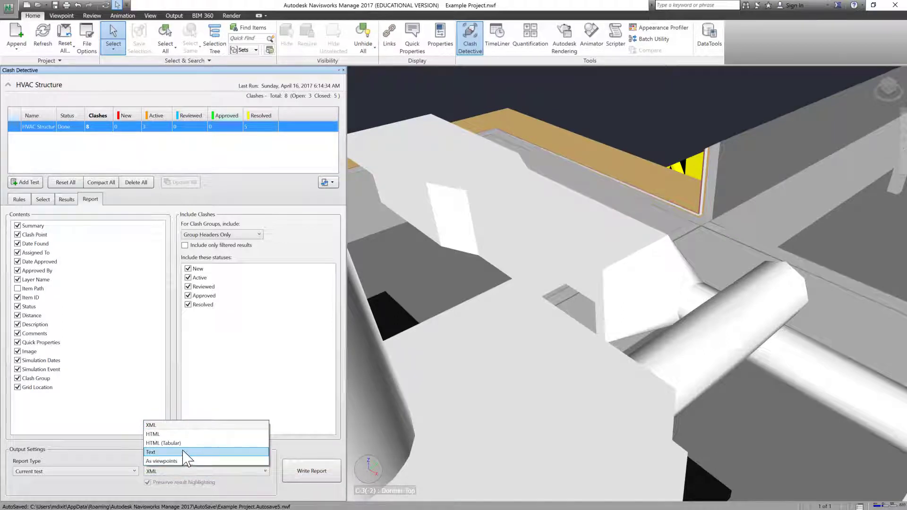
{"action": "left_click", "coordinate": [169, 435]}
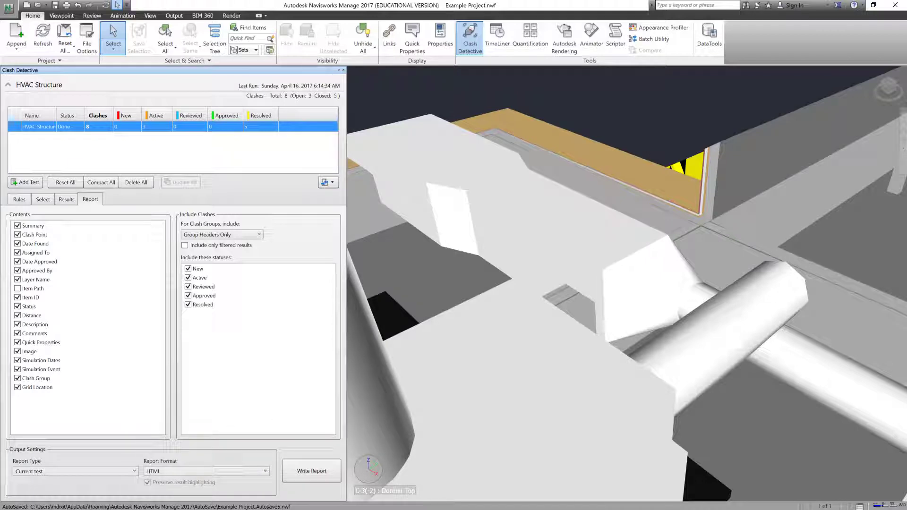
Step: Write the report as HVAC Structure, then return to the clash Results
{"action": "left_click", "coordinate": [323, 474]}
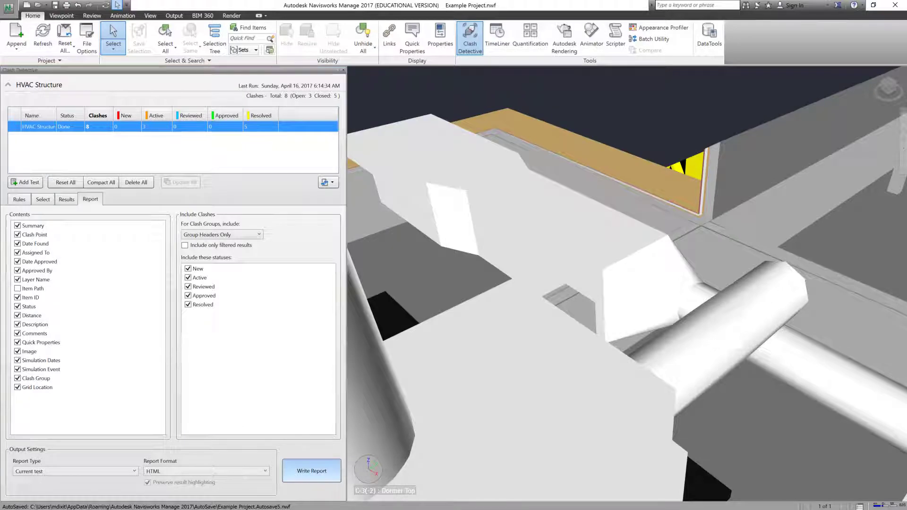
{"action": "left_click_drag", "start_coordinate": [152, 16], "coordinate": [344, 38]}
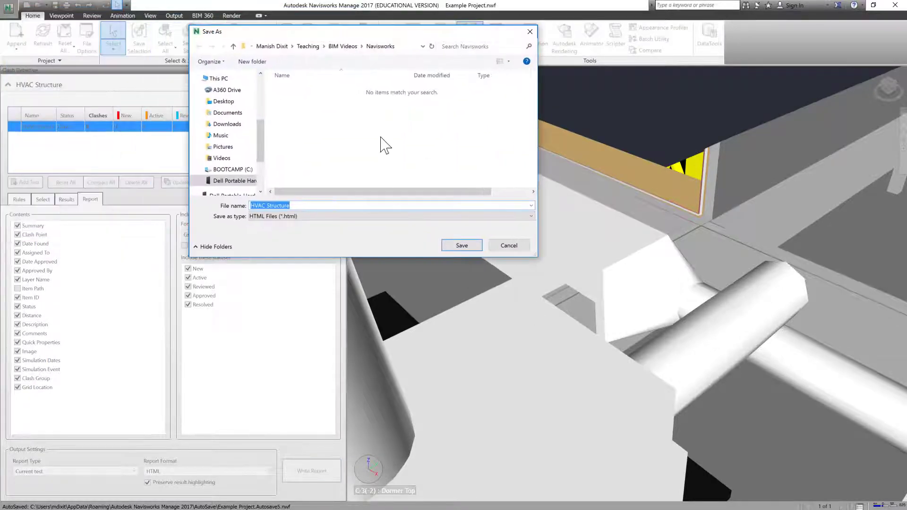
{"action": "left_click", "coordinate": [461, 246]}
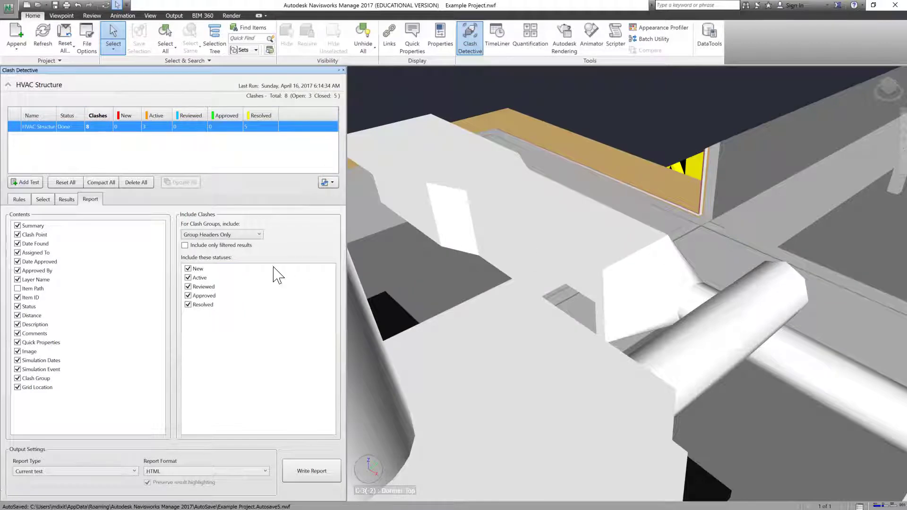
{"action": "left_click", "coordinate": [67, 199]}
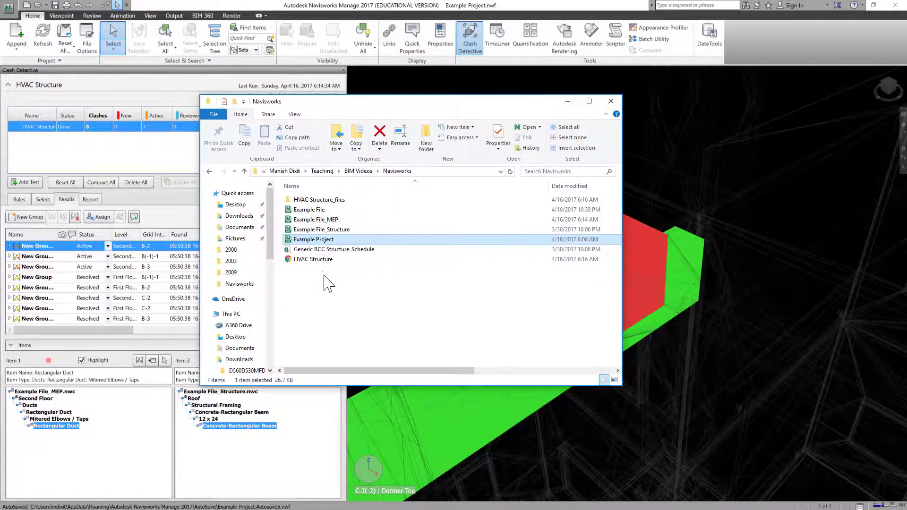
Step: Open the HVAC Structure HTML report from the Navisworks folder in the browser
{"action": "left_click", "coordinate": [316, 259]}
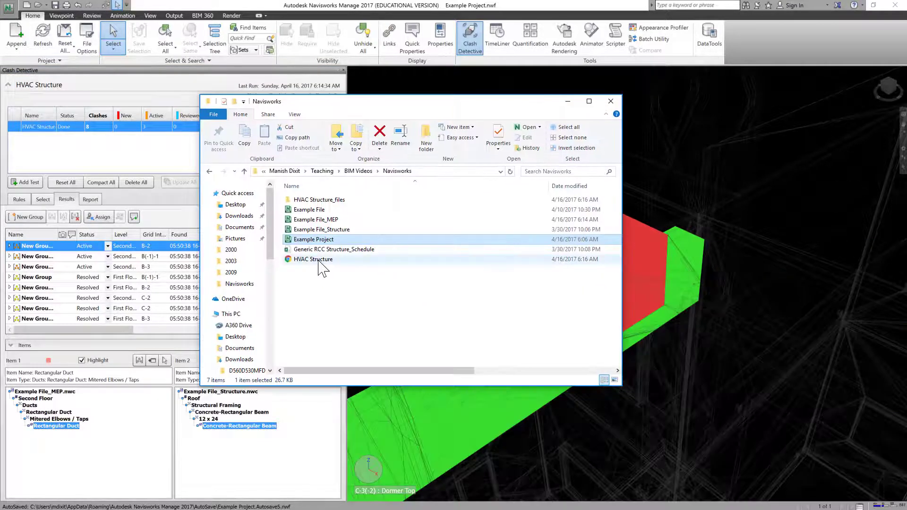
{"action": "double_click", "coordinate": [318, 260]}
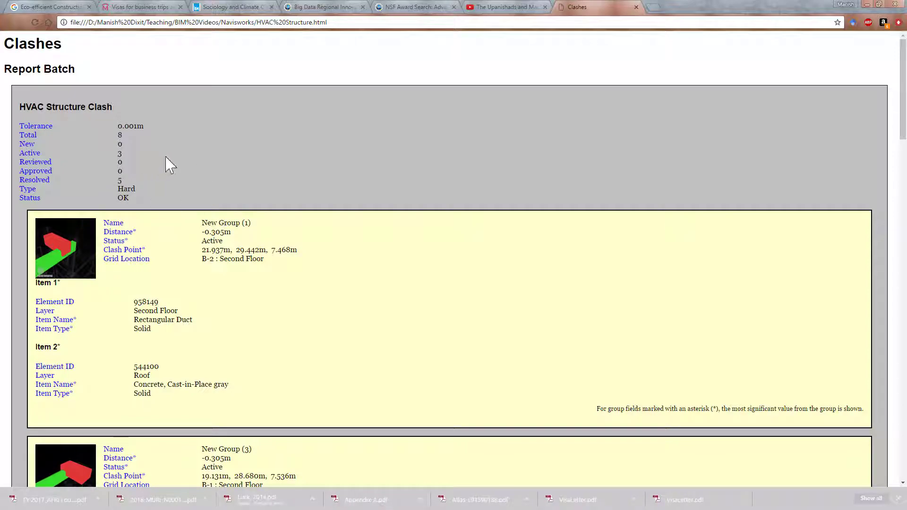
Step: Scroll through the HTML report checking each clash group's status: 3 active, 5 resolved
{"action": "scroll", "coordinate": [198, 178], "scroll_direction": "down", "scroll_amount": 4}
{"action": "scroll", "coordinate": [196, 180], "scroll_direction": "down", "scroll_amount": 20}
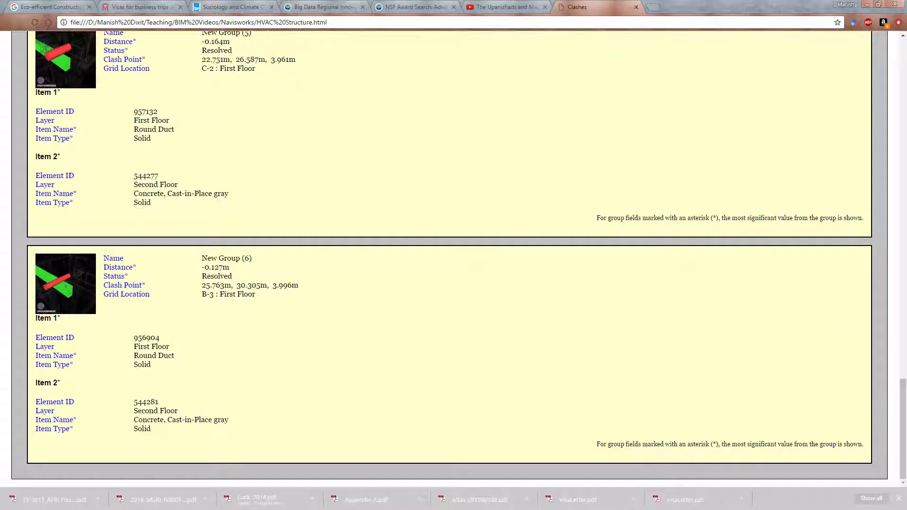
{"action": "left_click_drag", "start_coordinate": [903, 383], "coordinate": [902, 44]}
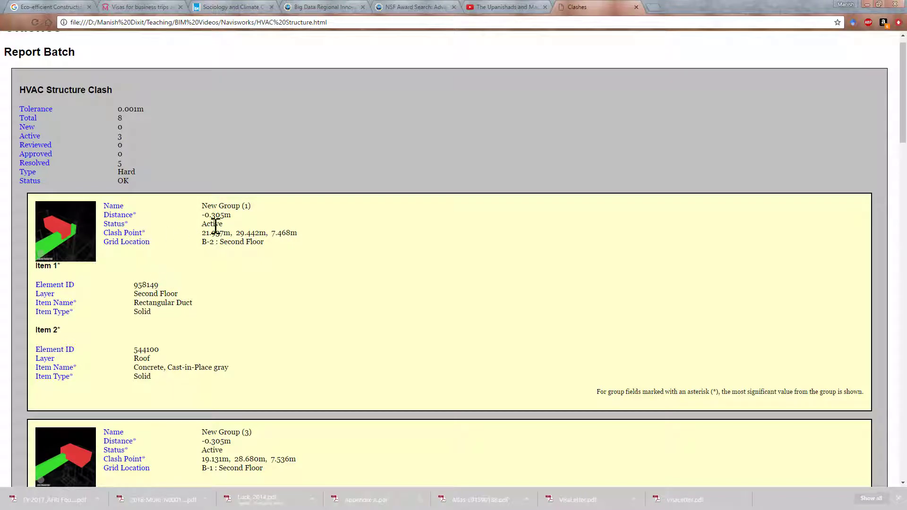
{"action": "scroll", "coordinate": [199, 239], "scroll_direction": "down", "scroll_amount": 13}
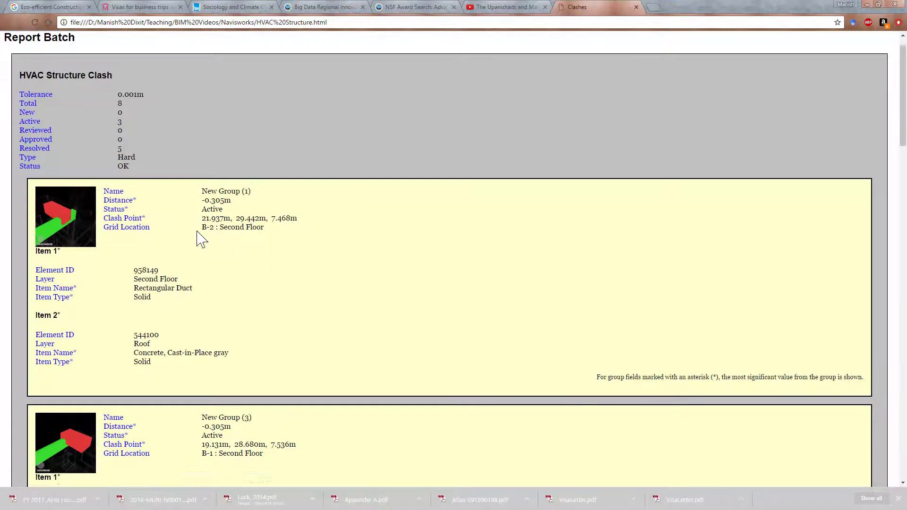
{"action": "scroll", "coordinate": [209, 181], "scroll_direction": "up", "scroll_amount": 15}
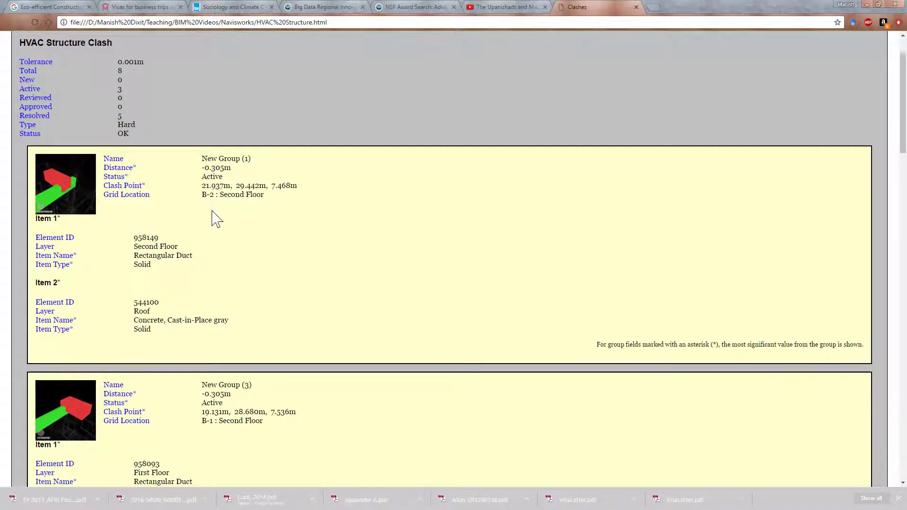
{"action": "scroll", "coordinate": [213, 216], "scroll_direction": "down", "scroll_amount": 10}
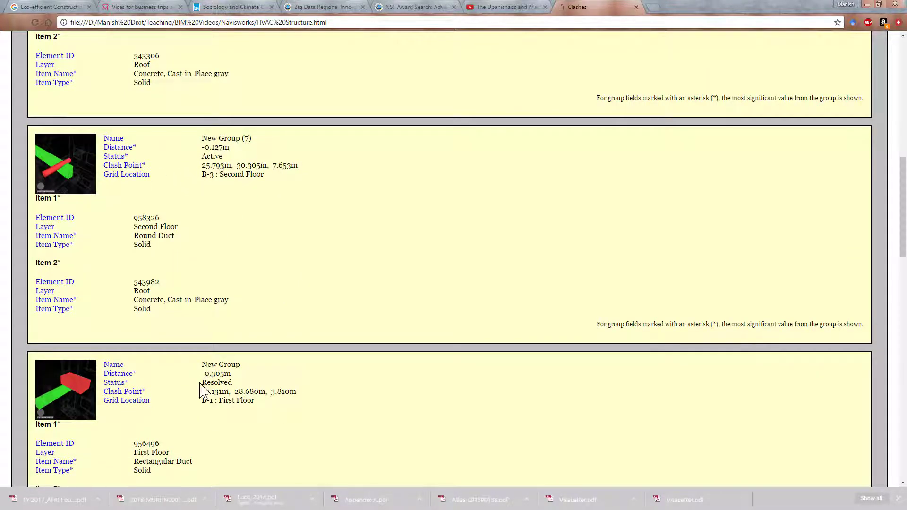
{"action": "left_click_drag", "start_coordinate": [231, 382], "coordinate": [207, 383]}
{"action": "scroll", "coordinate": [249, 391], "scroll_direction": "down", "scroll_amount": 7}
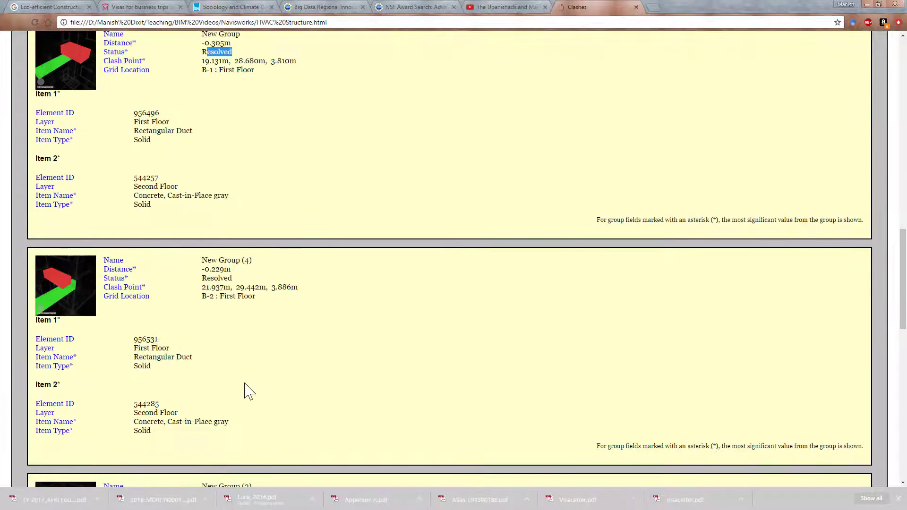
{"action": "scroll", "coordinate": [206, 317], "scroll_direction": "up", "scroll_amount": 17}
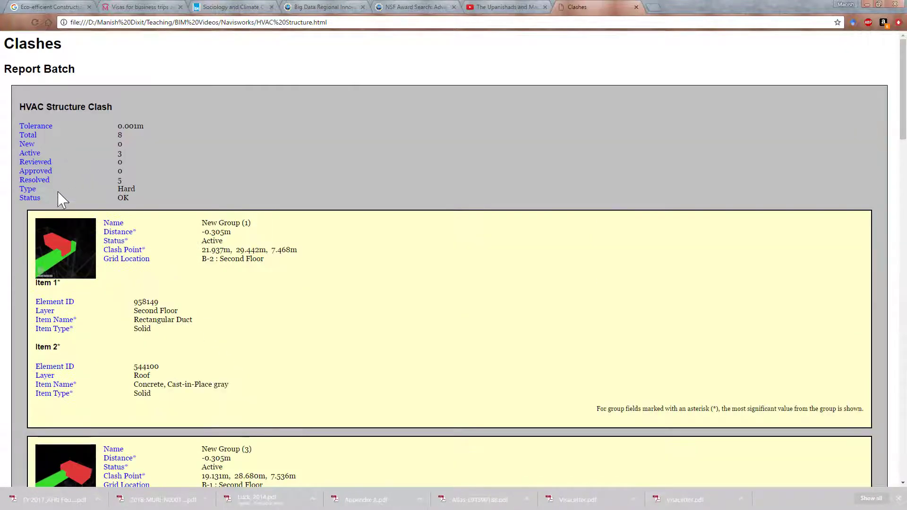